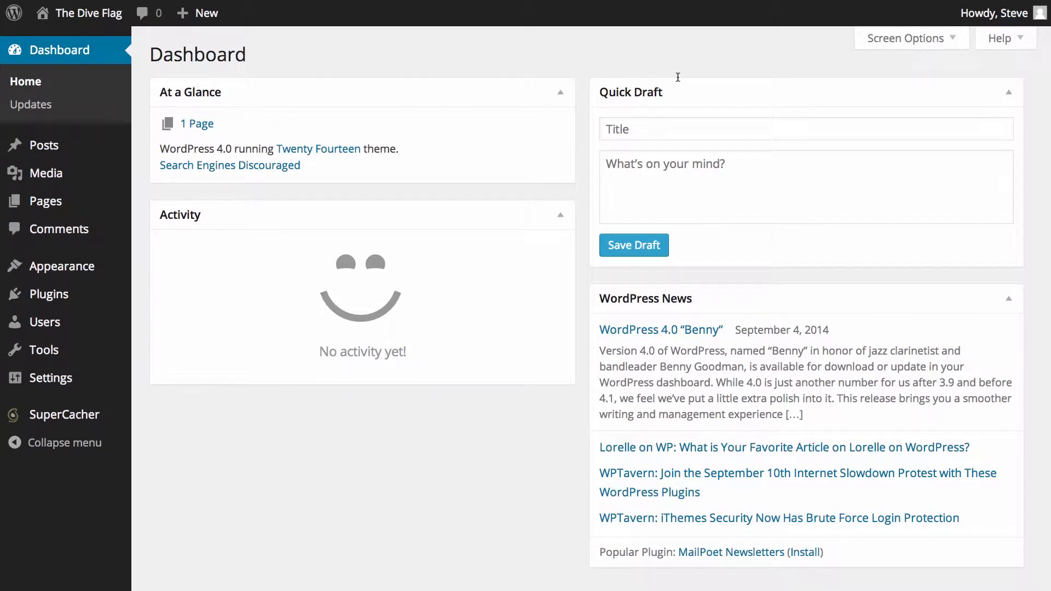
# Create a new post and title it "First Blog Post".
pyautogui.moveTo(100, 149)
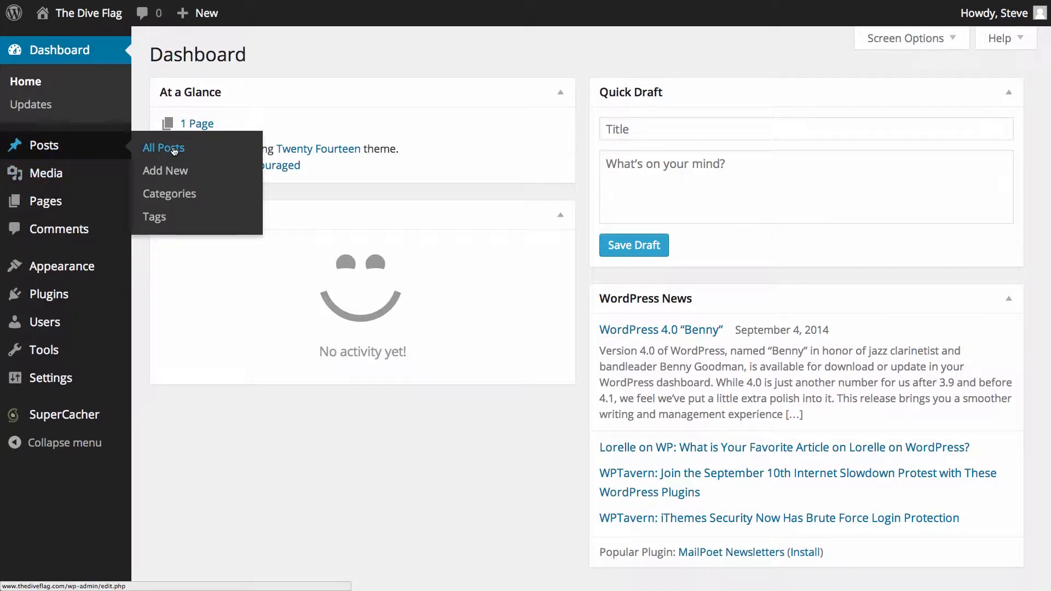
pyautogui.moveTo(210, 16)
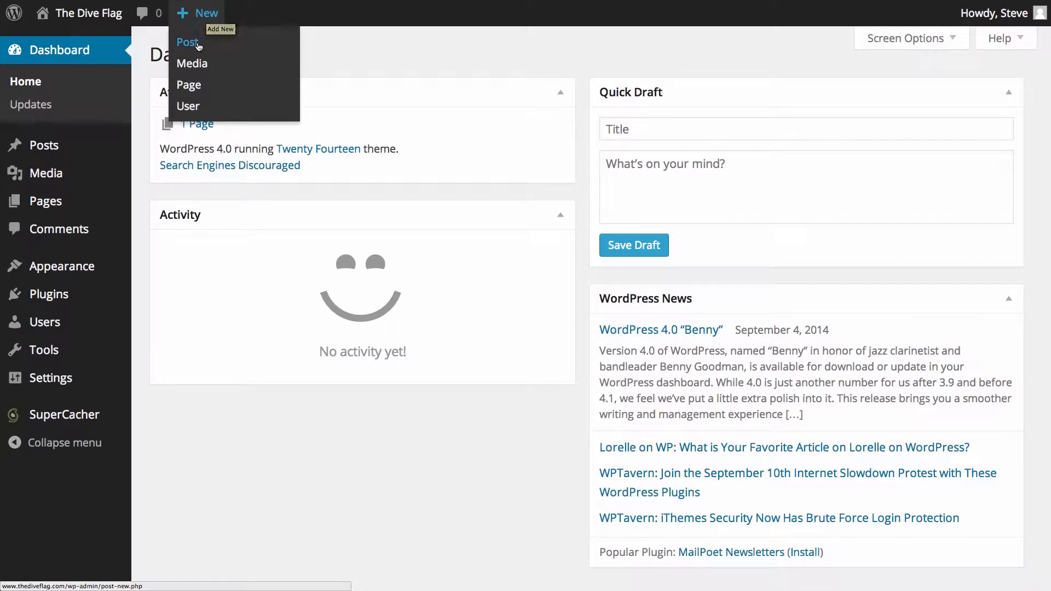
pyautogui.click(207, 42)
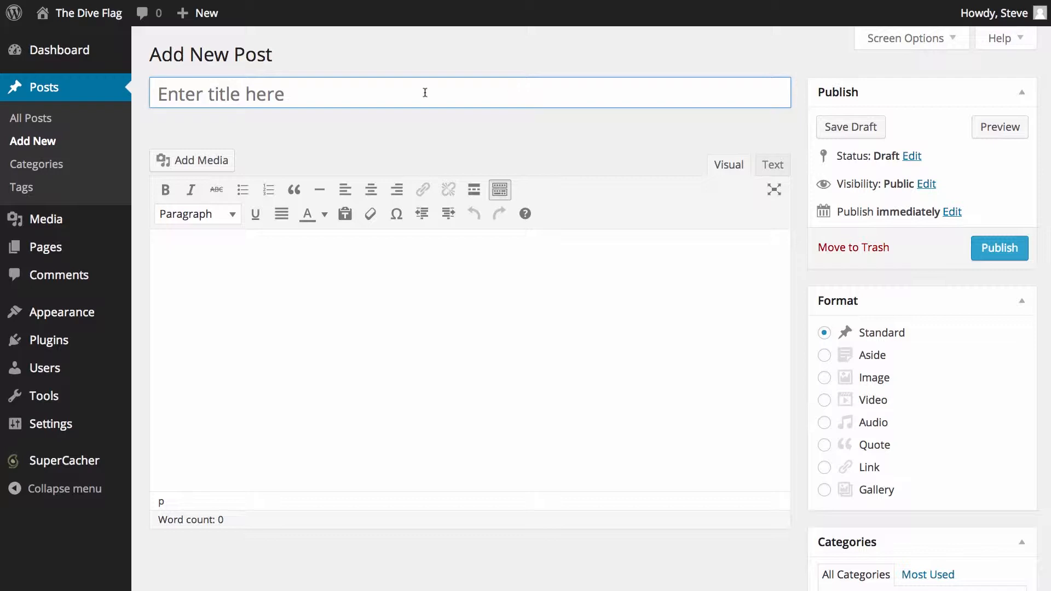
pyautogui.click(236, 93)
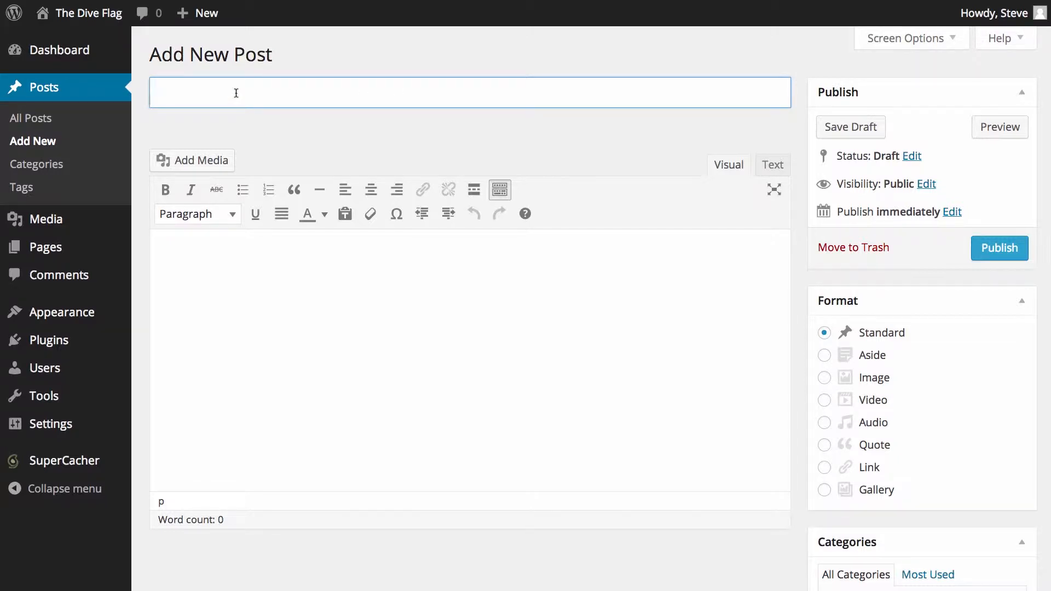
pyautogui.write('First Blog P')
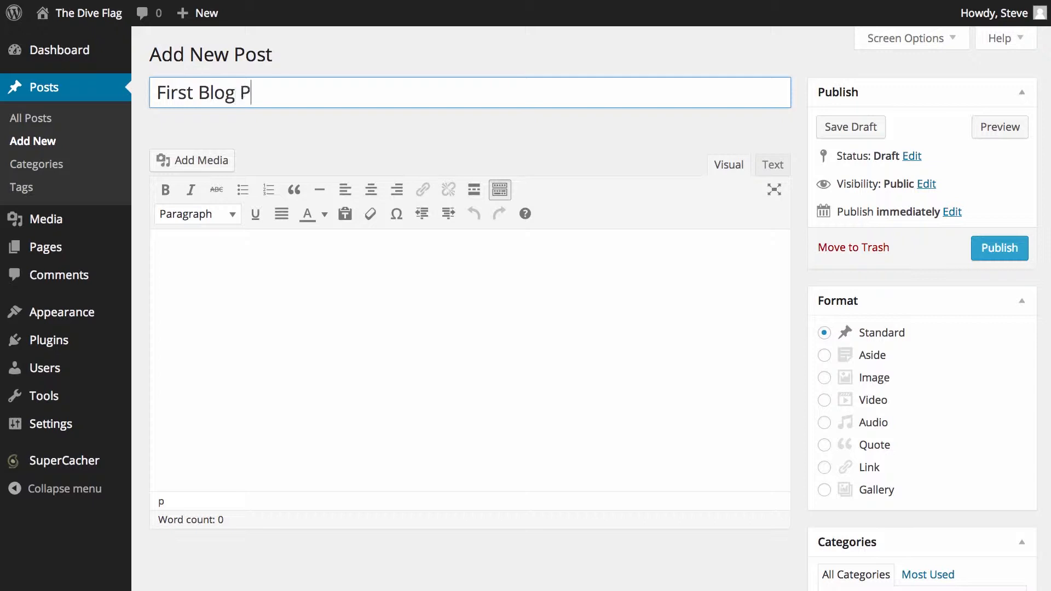
pyautogui.write('ost')
# Copy the Lorem ipsum text from the text editor document and paste it as the body of the post.
pyautogui.press('super+Tab')
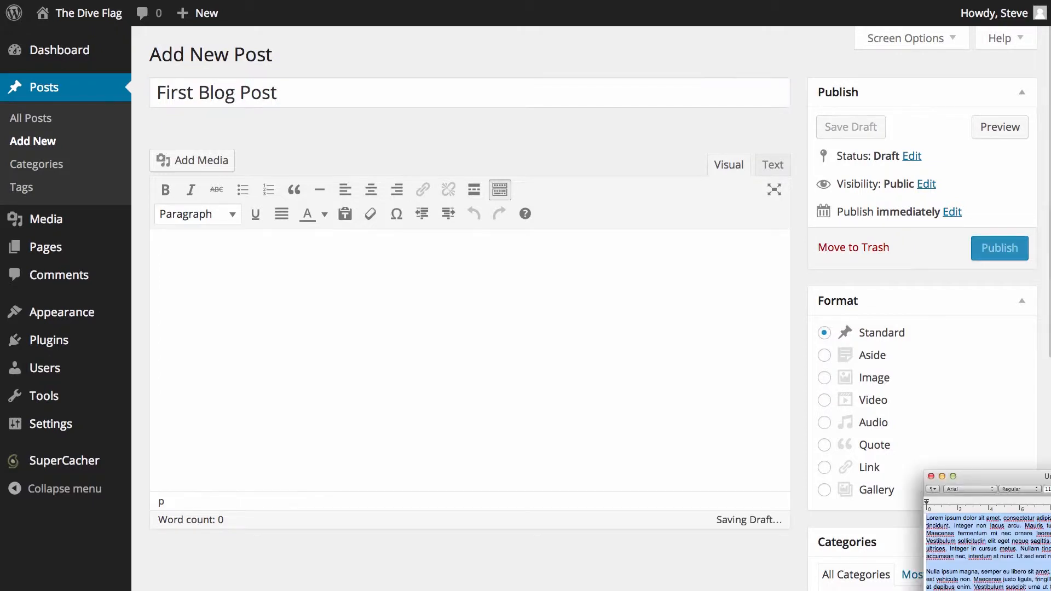
pyautogui.press('super+Tab')
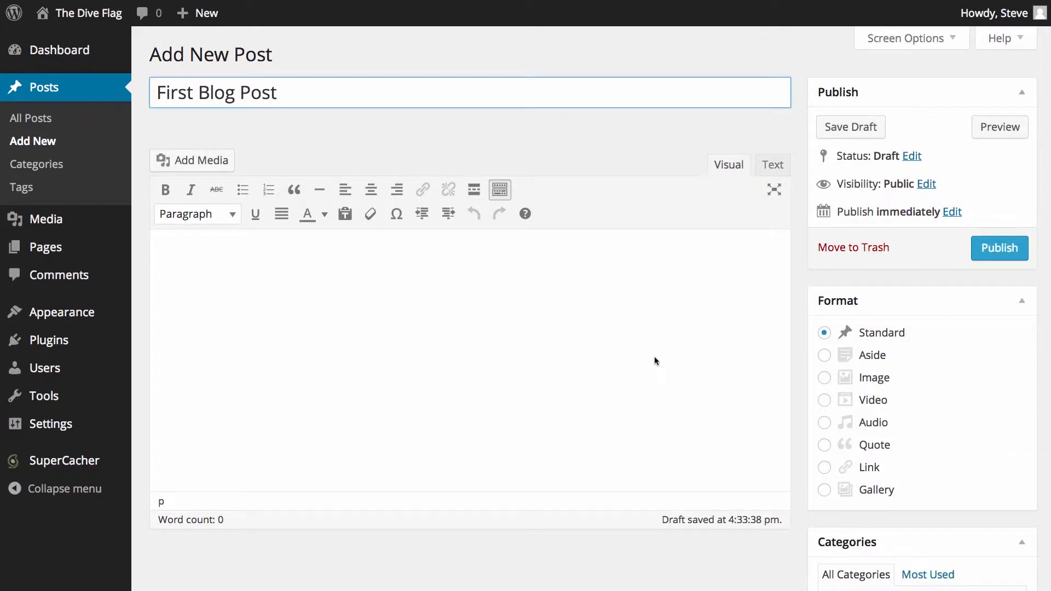
pyautogui.click(654, 356)
pyautogui.write('Lorem ipsum dolor sit amet, consectetur adipiscing elit. Ut nec tristique velit. Pellentesque elementum suscipit tincidunt. Integer non lacus arcu. Mauris turpis metus, vestibulum sed lacinia et, consectetur ac sem. Maecenas fermentum mi nec ornare laoreet. Nunc sed malesuada nunc, sit amet pellentesque orci. Vestibulum sollicitudin elit eget neque sagittis, ut pellentesque magna pulvinar. Nunc tristique leo ac pulvinar ultrices. Integer in cursus metus. Nullam tincidunt ornare sem et vulputate. Aliquam nisi purus, egestas a accumsan nec, interdum at nunc. Ut sed erat non diam posuere egestas.  Nulla ipsum magna, semper eu libero sit amet, sodales viverra ipsum. Etiam pellentesque lectus nibh, in varius est vehicula non. Maecenas justo ligula, fringilla a accumsan at, pretium et ipsum. Nam sit amet hendrerit nisi, at dapibus enim. Vestibulum suscipit urna ut tortor malesuada interdum. Integer at ante vel odio elementum commodo.')
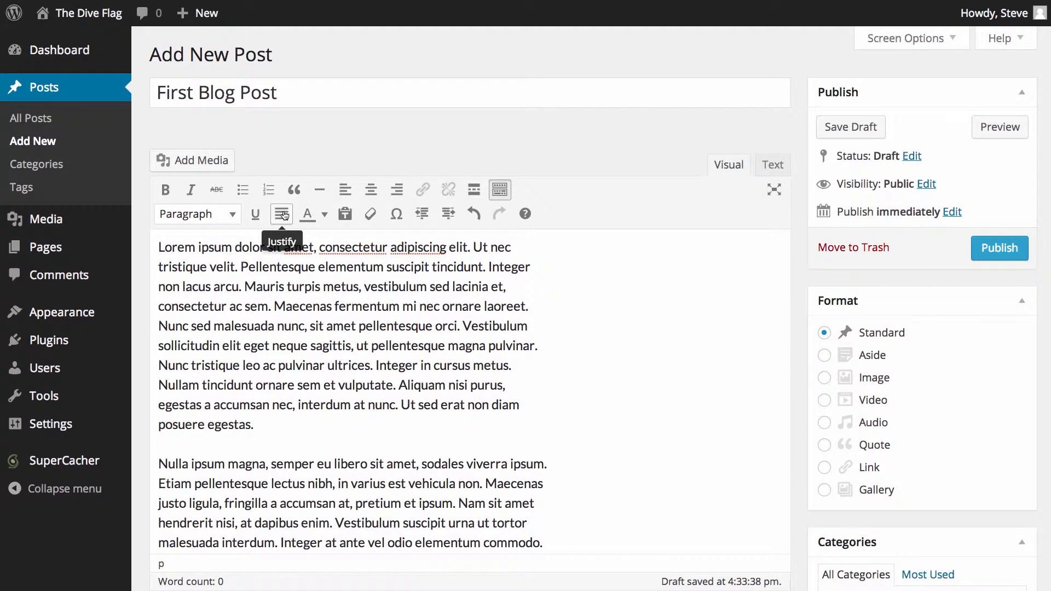
# Insert flag-pictures-368.jpg from the media library into the post with its link set to None.
pyautogui.scroll(-1, 284, 215)
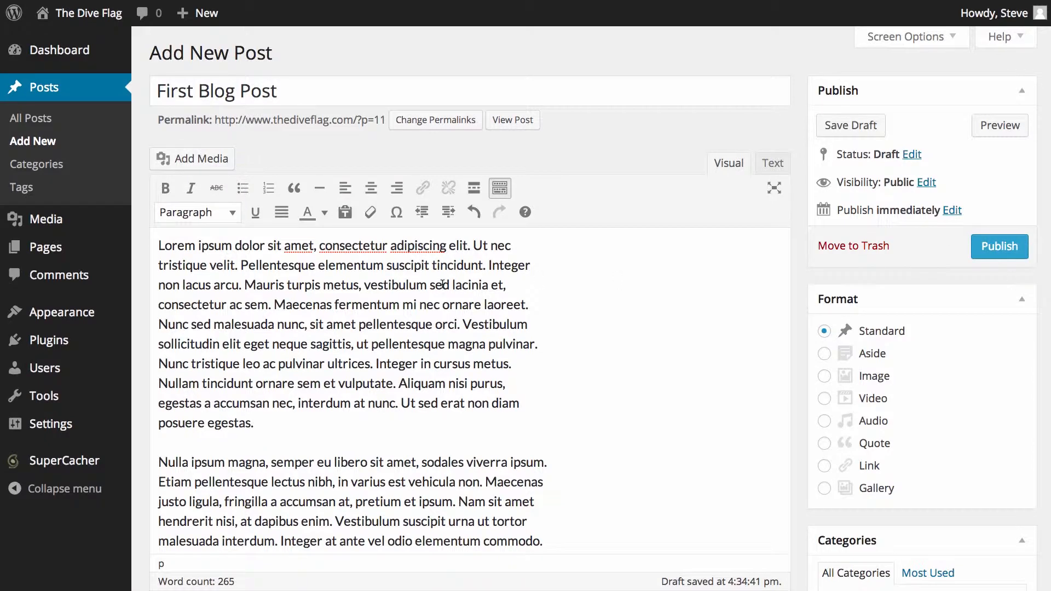
pyautogui.click(186, 157)
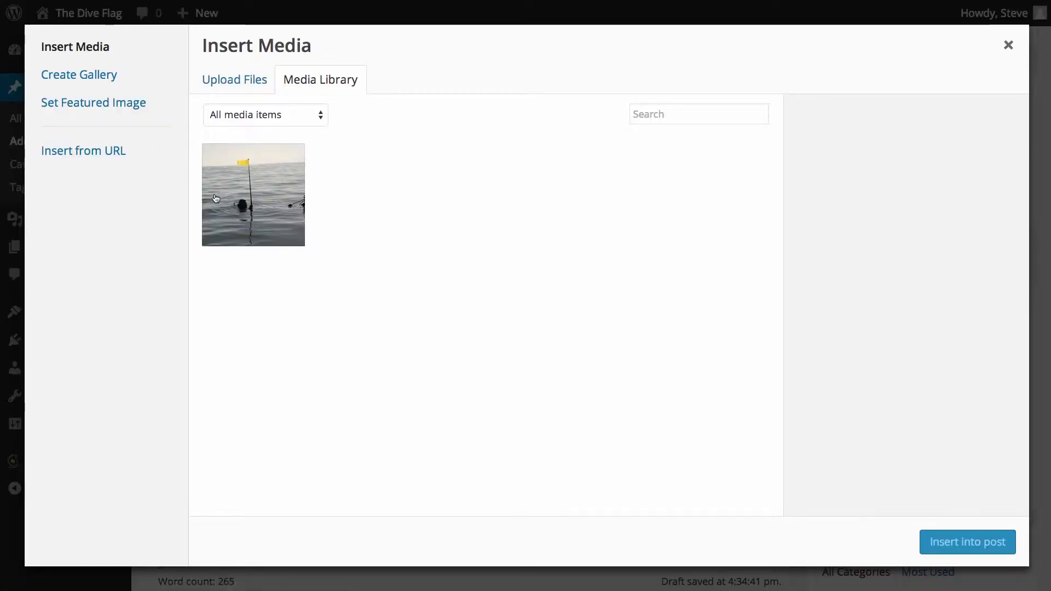
pyautogui.click(257, 213)
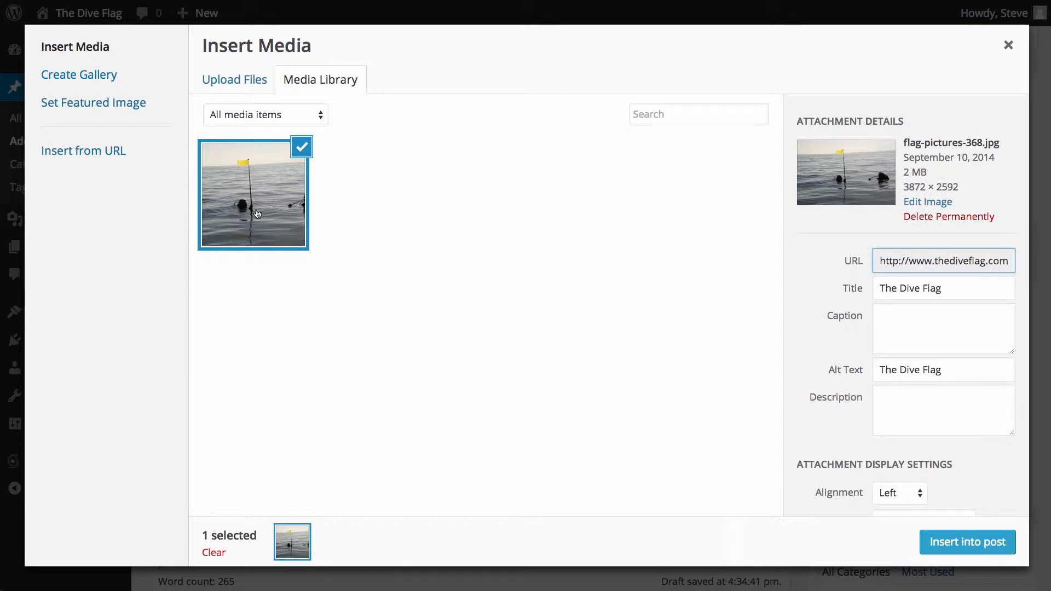
pyautogui.scroll(-3, 945, 441)
pyautogui.click(952, 444)
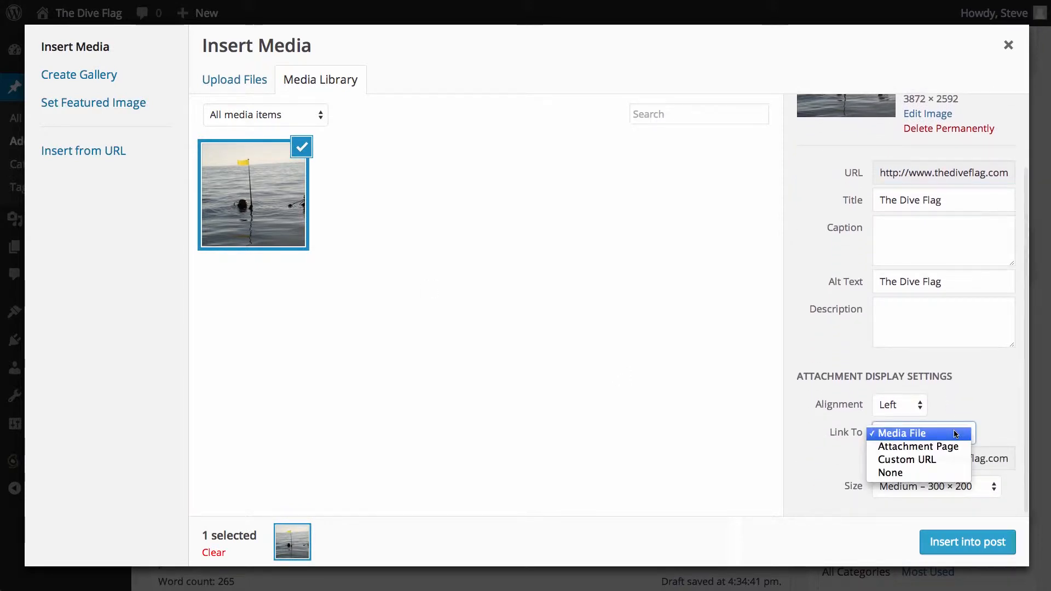
pyautogui.click(951, 474)
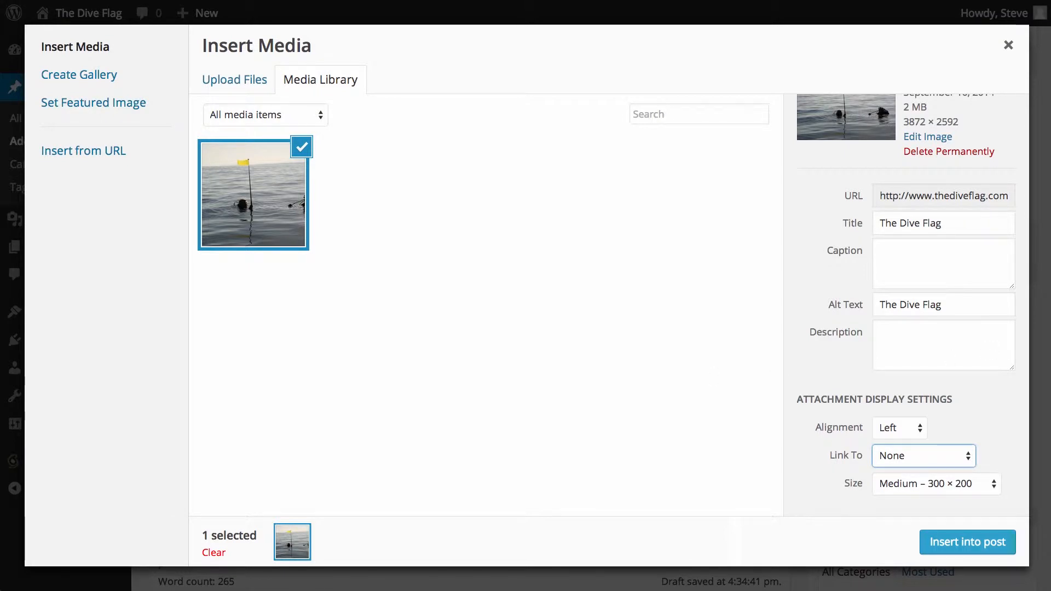
pyautogui.moveTo(1050, 307)
pyautogui.mouseDown()
pyautogui.moveTo(660, 296)
pyautogui.moveTo(462, 273)
pyautogui.moveTo(1050, 313)
pyautogui.mouseUp()
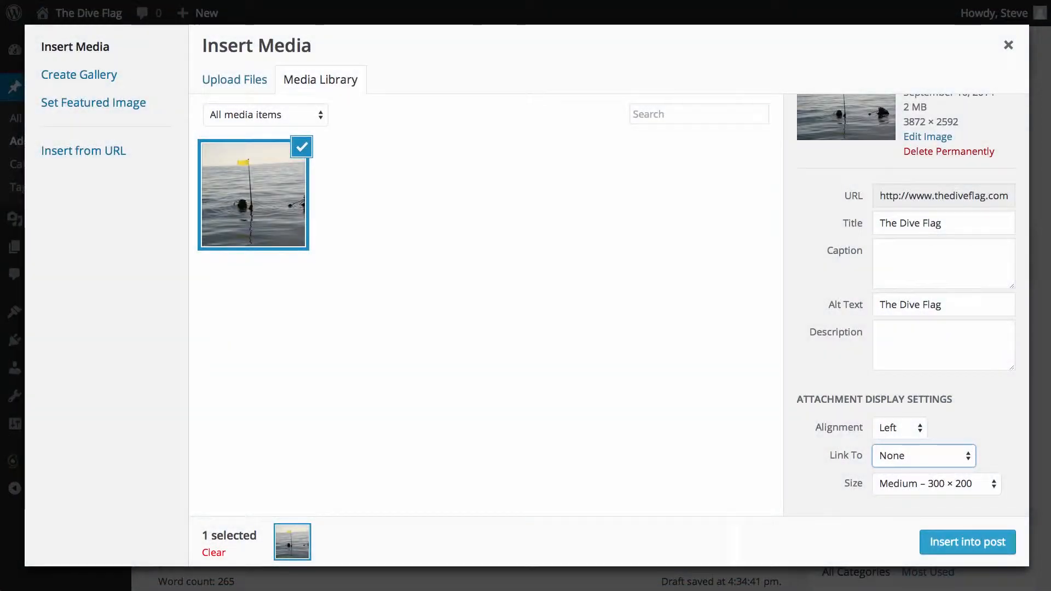
pyautogui.click(233, 79)
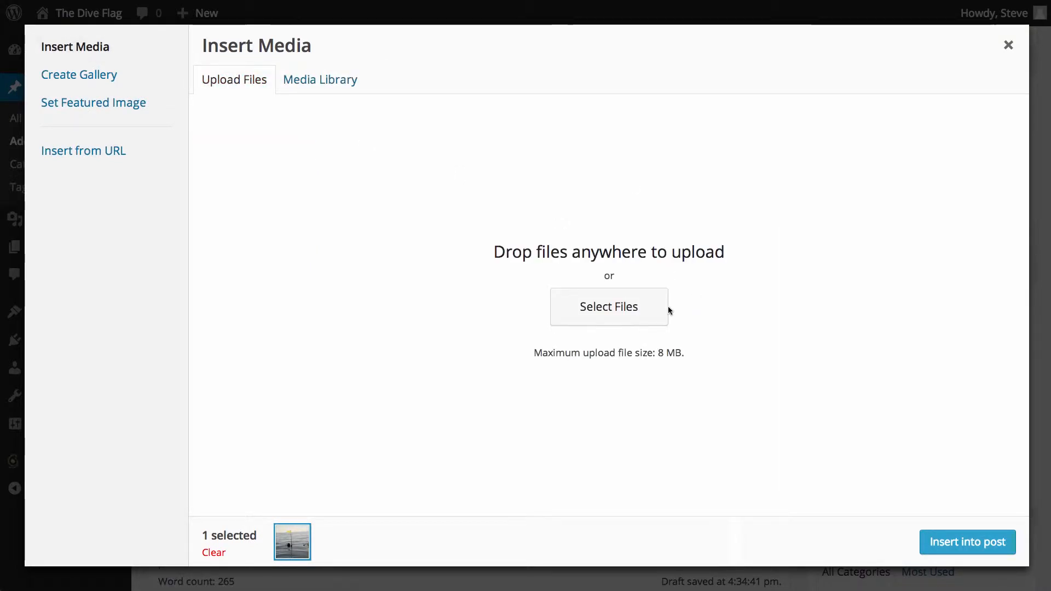
pyautogui.click(350, 85)
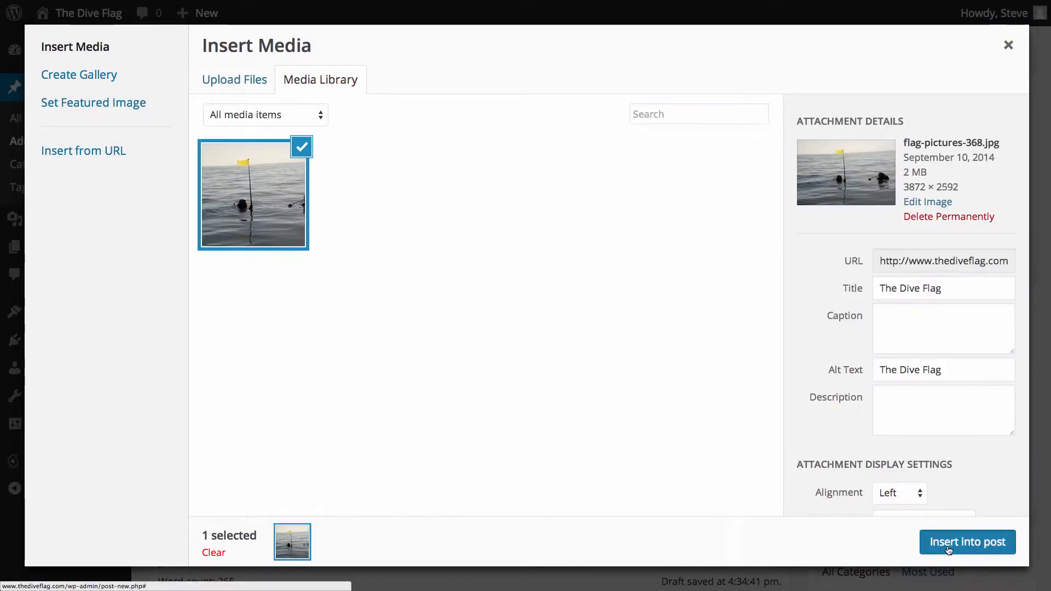
pyautogui.click(947, 545)
# Move the inserted image from the end of the post to the start of the first paragraph.
pyautogui.scroll(-6, 432, 322)
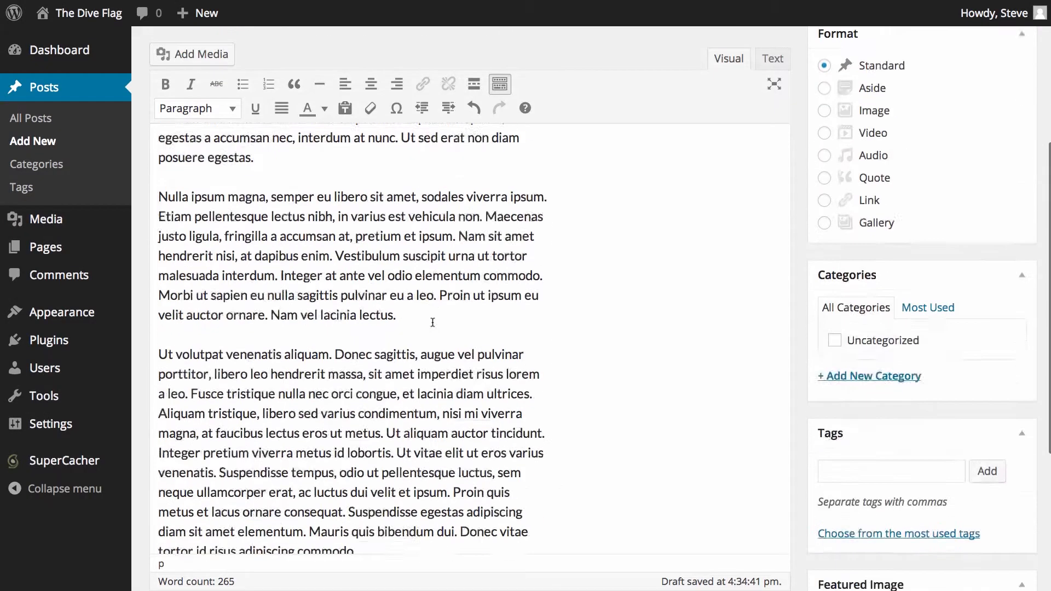
pyautogui.scroll(-3, 432, 322)
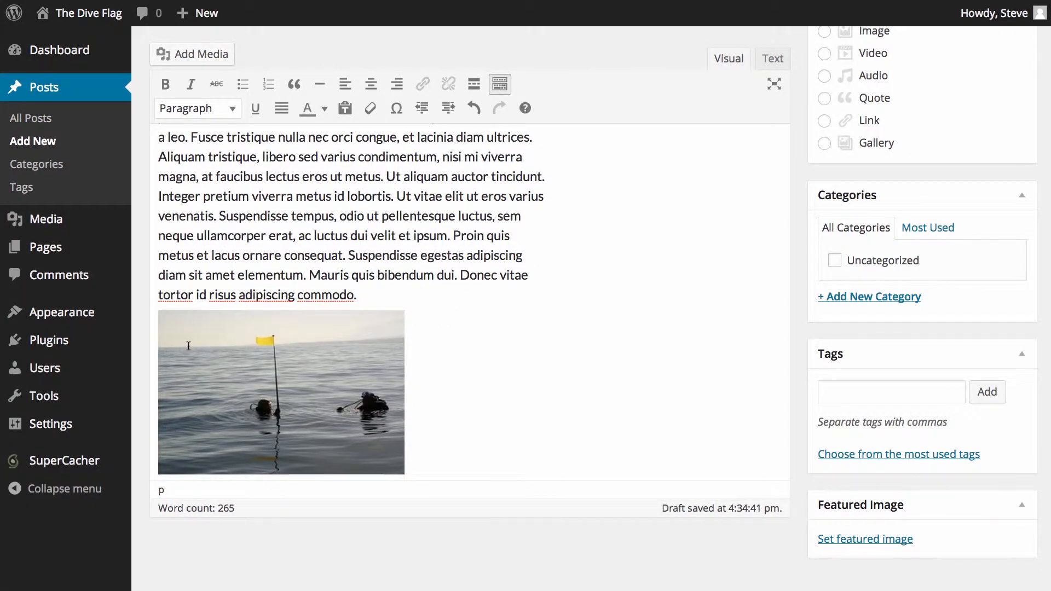
pyautogui.moveTo(204, 349); pyautogui.dragTo(159, 138)
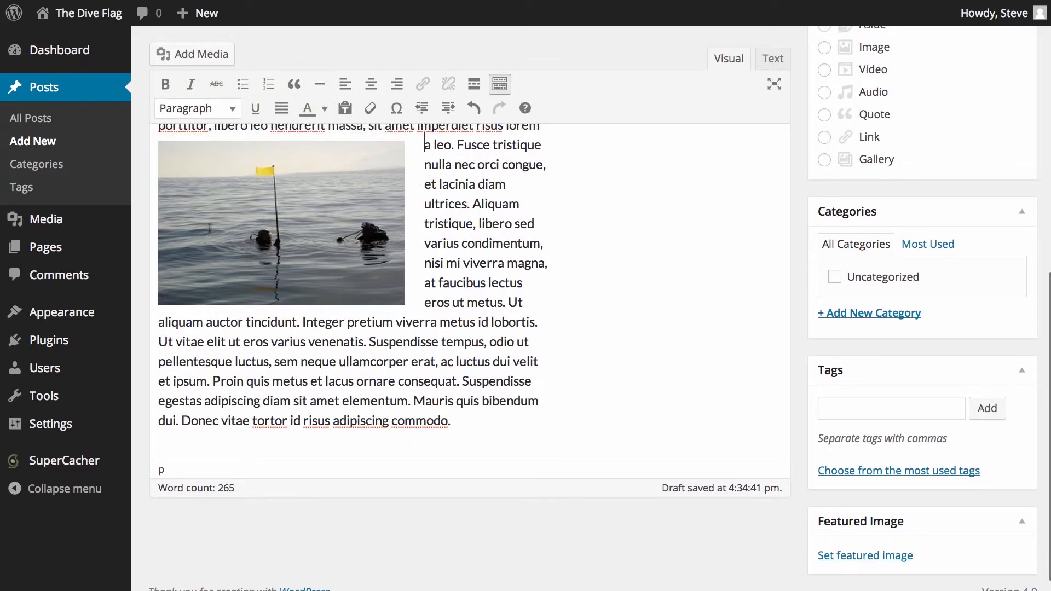
pyautogui.scroll(5, 274, 328)
pyautogui.moveTo(227, 462); pyautogui.dragTo(162, 149)
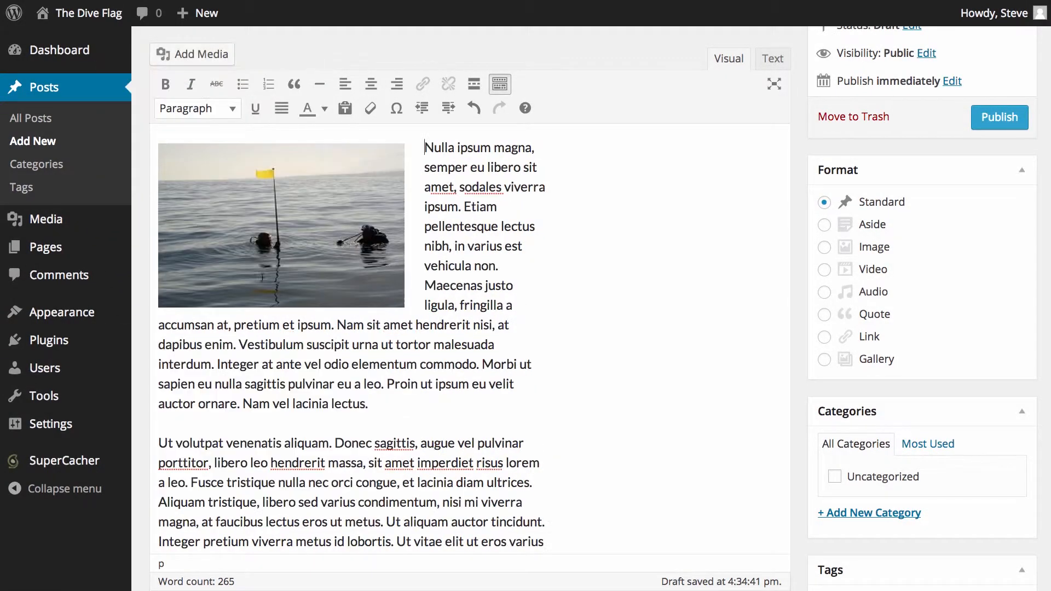
pyautogui.scroll(6, 274, 324)
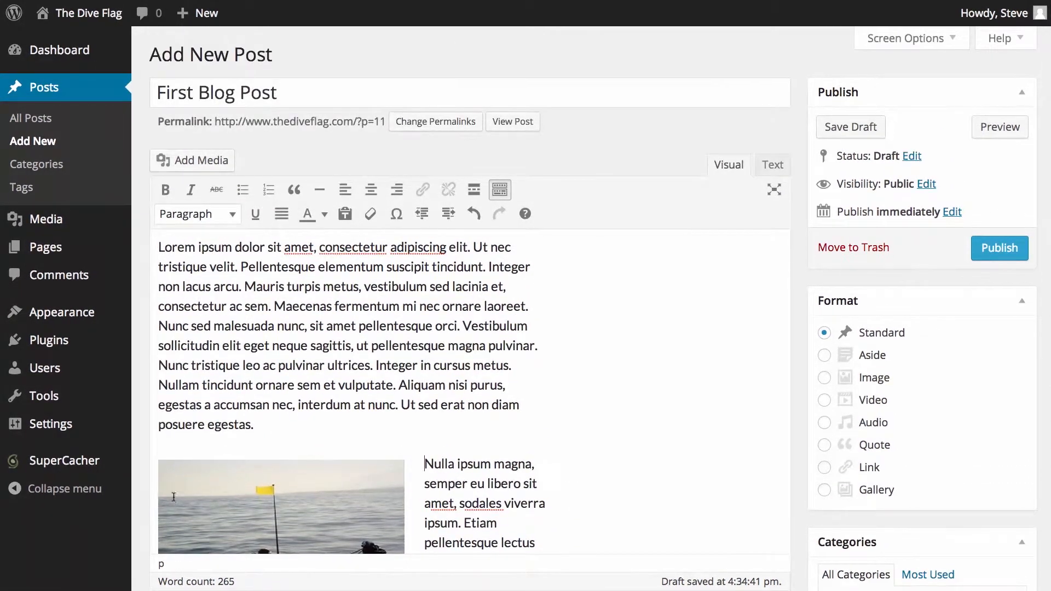
pyautogui.moveTo(207, 511); pyautogui.dragTo(160, 247)
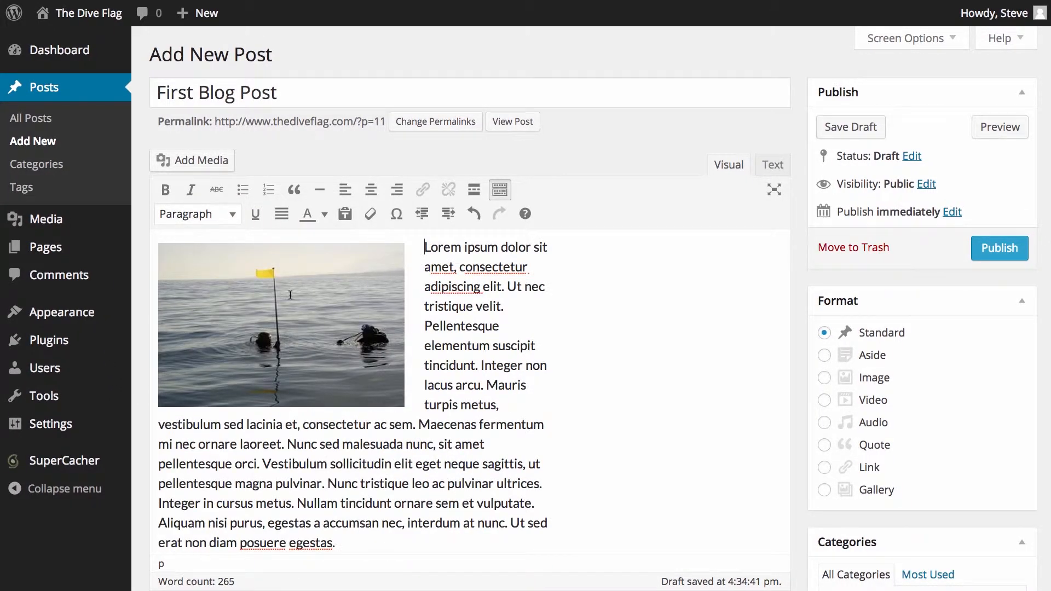
# Edit the post image's display settings, try the different alignments, and update it with Right alignment.
pyautogui.click(184, 264)
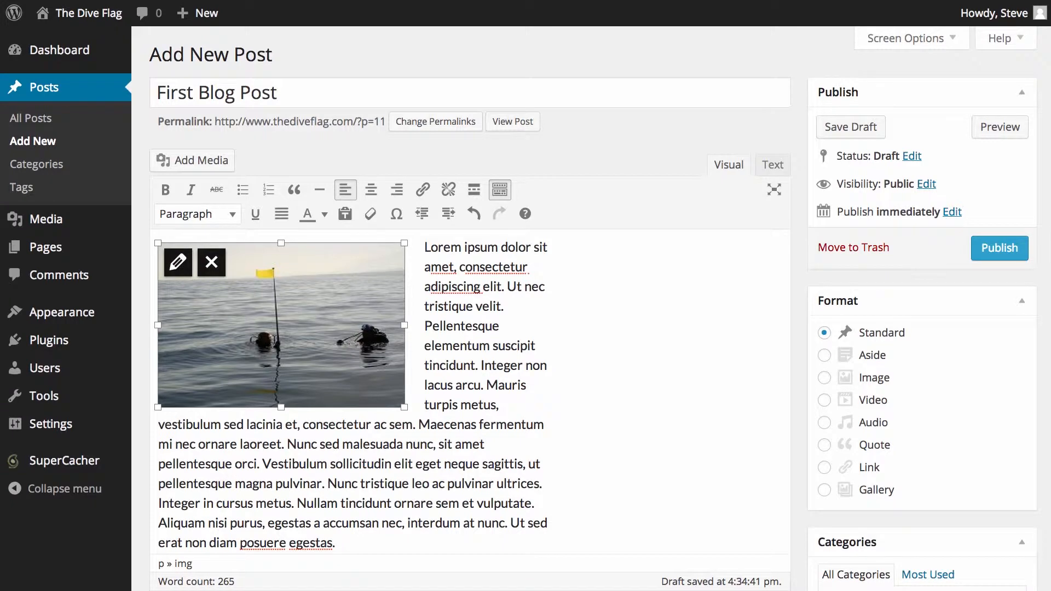
pyautogui.click(178, 265)
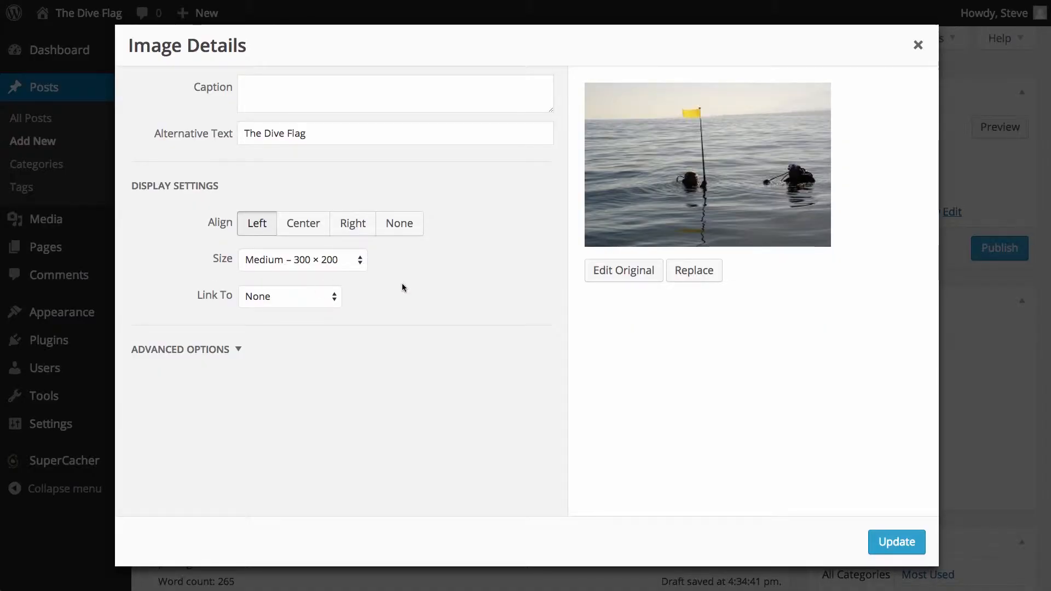
pyautogui.click(307, 224)
pyautogui.click(357, 229)
pyautogui.click(403, 226)
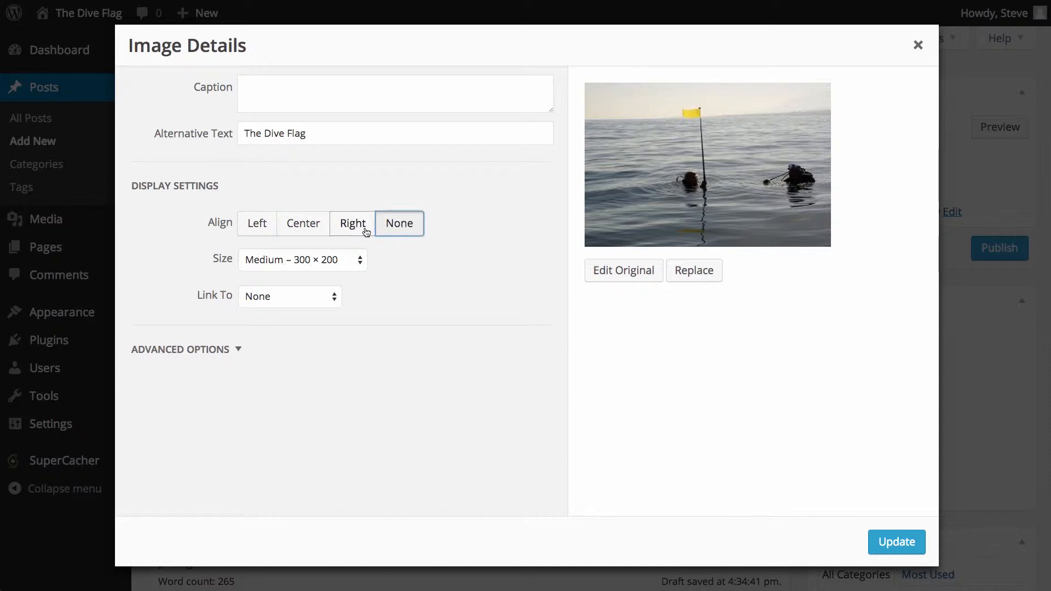
pyautogui.click(364, 227)
pyautogui.click(315, 226)
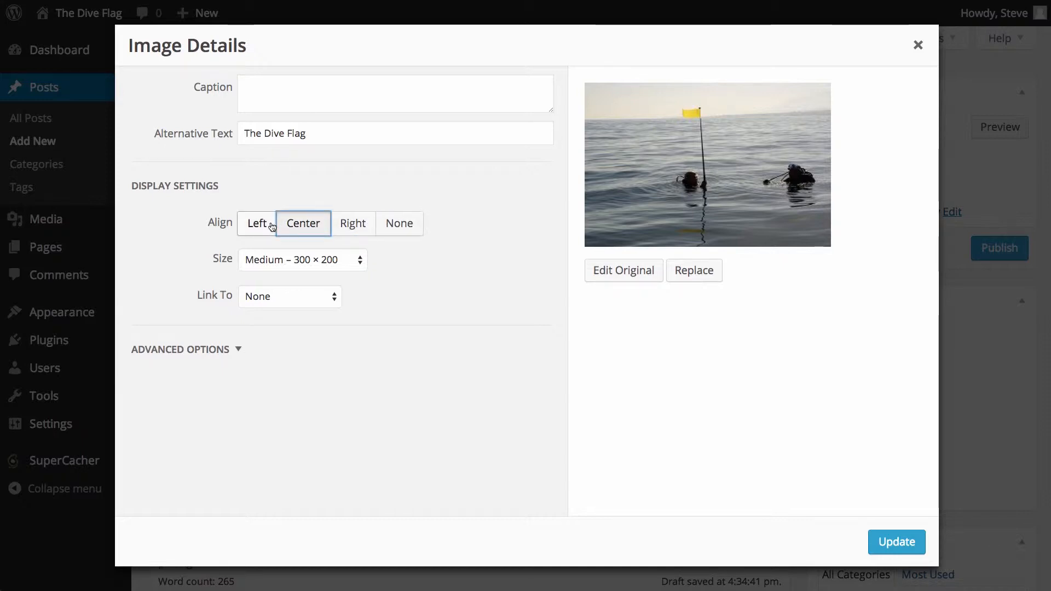
pyautogui.click(271, 226)
pyautogui.click(352, 225)
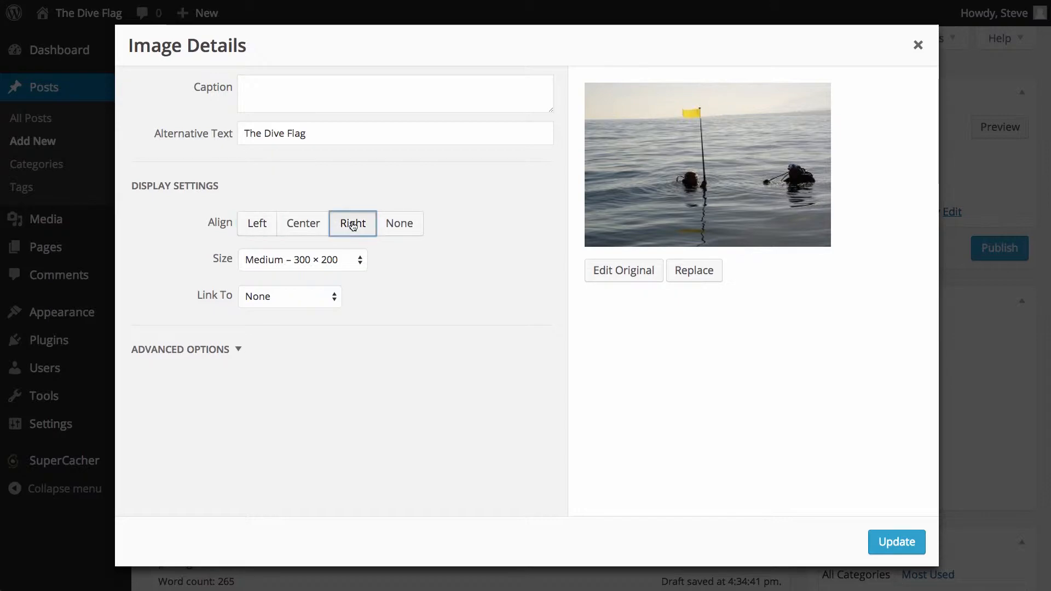
pyautogui.click(912, 543)
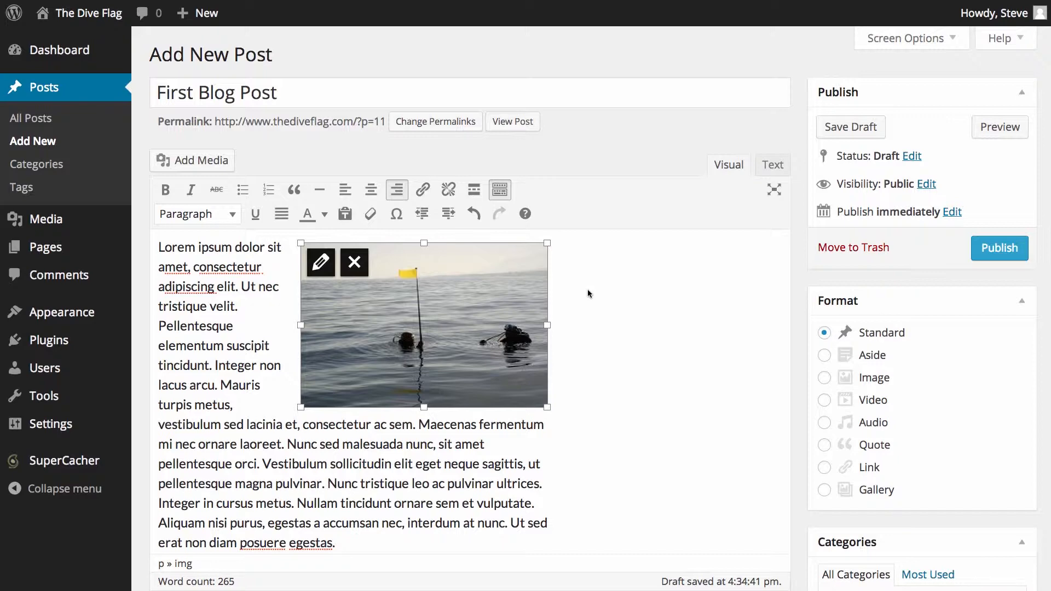
# Preview the post and look over its title, image, paragraphs and comment link on the site.
pyautogui.click(991, 132)
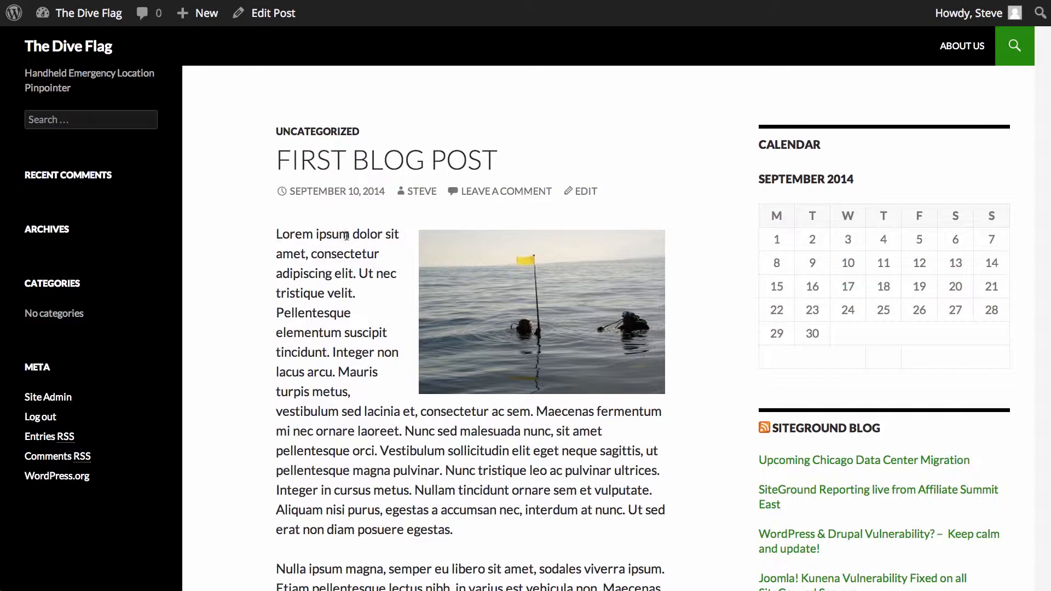
pyautogui.scroll(-3, 556, 246)
pyautogui.scroll(-10, 556, 250)
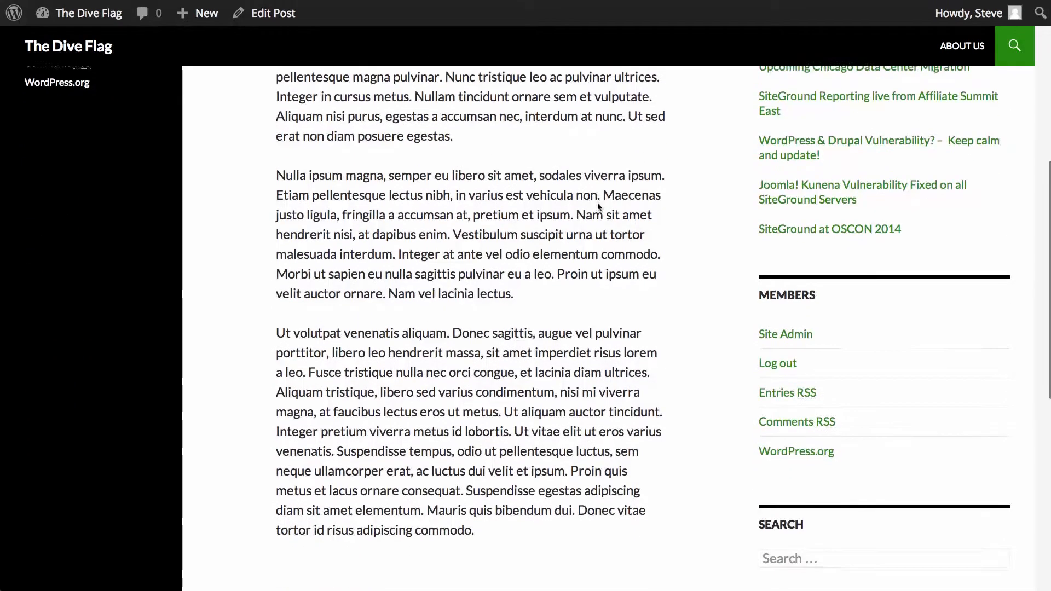
pyautogui.scroll(15, 598, 203)
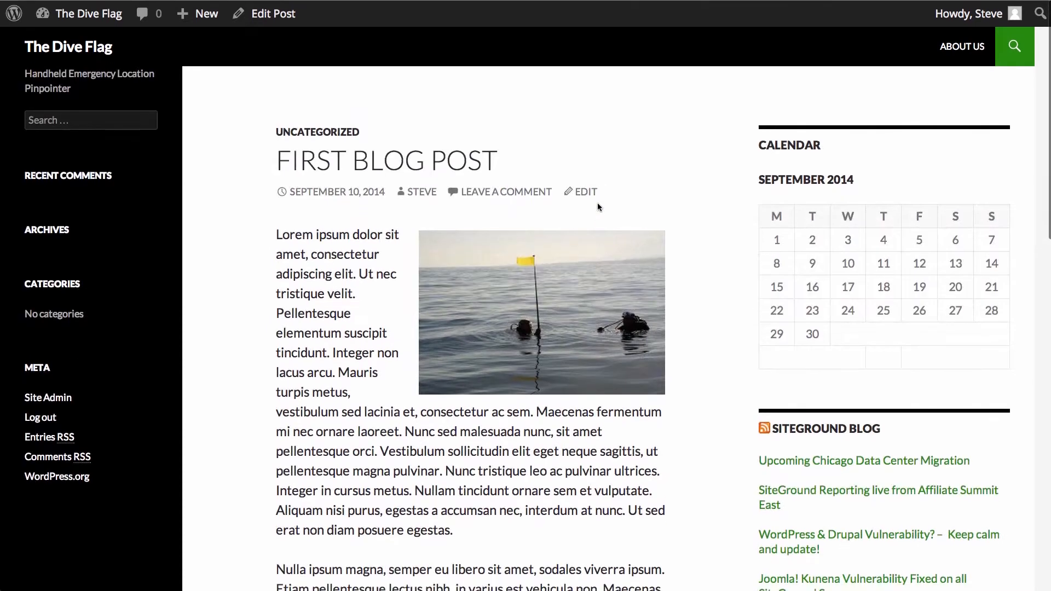
pyautogui.click(504, 191)
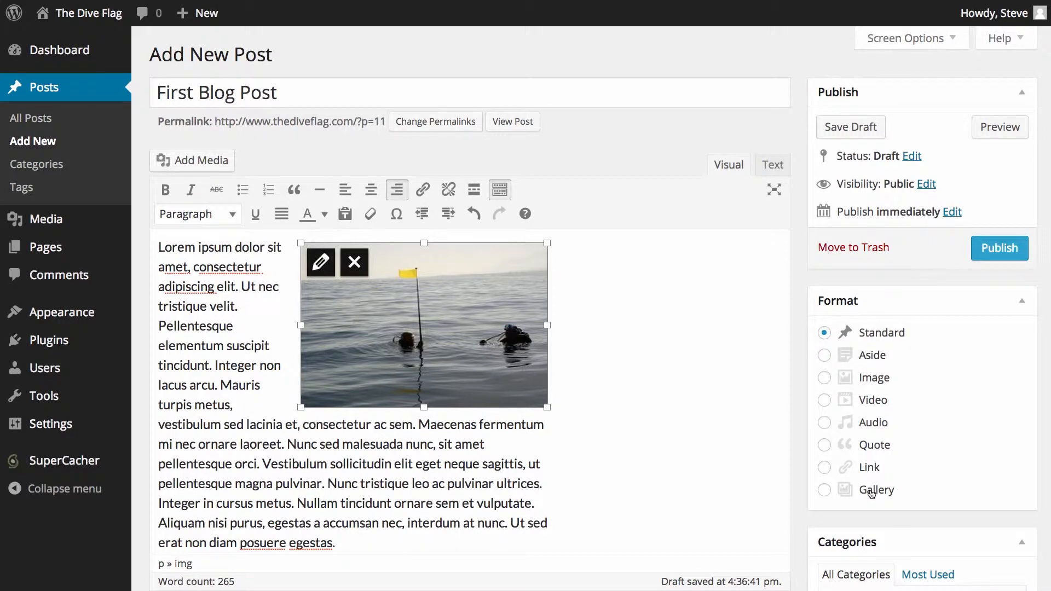
# Try the Aside, Image, Video, Audio, Quote, Link and Gallery post formats, and return the format to Standard.
pyautogui.click(867, 358)
pyautogui.click(846, 379)
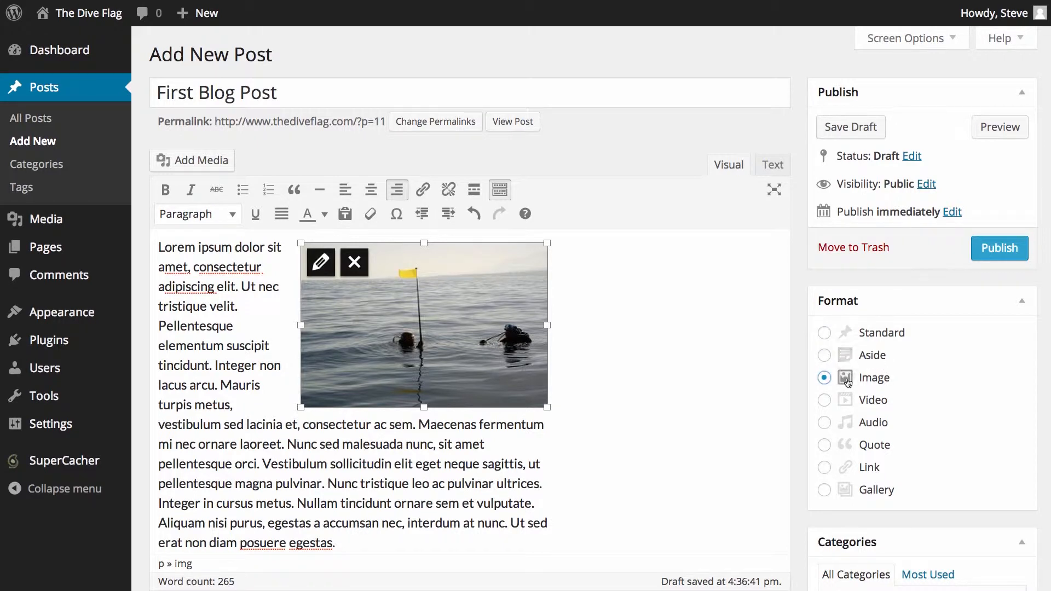
pyautogui.click(847, 403)
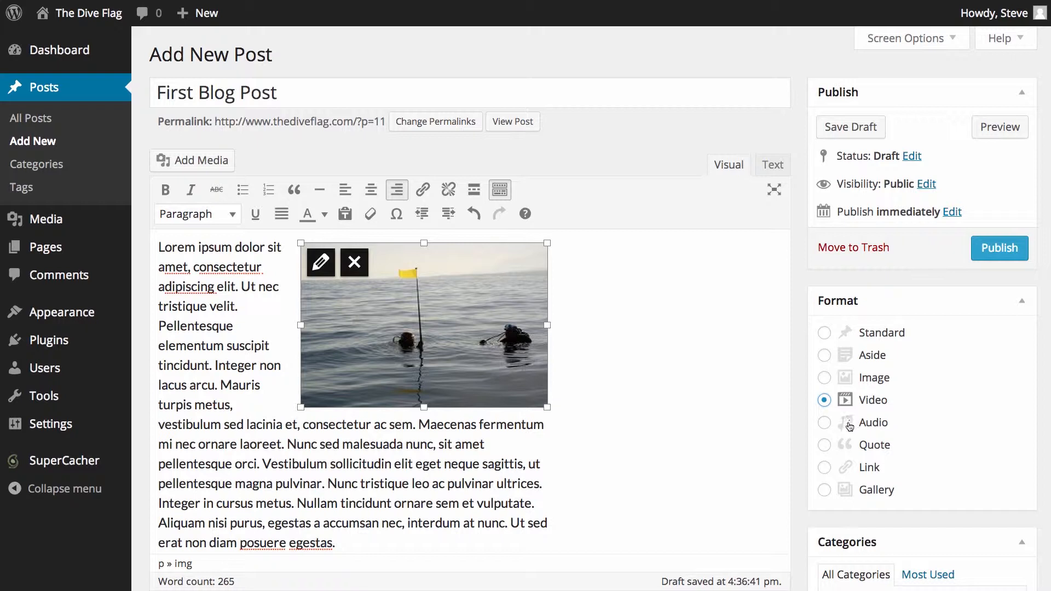
pyautogui.click(847, 424)
pyautogui.click(848, 446)
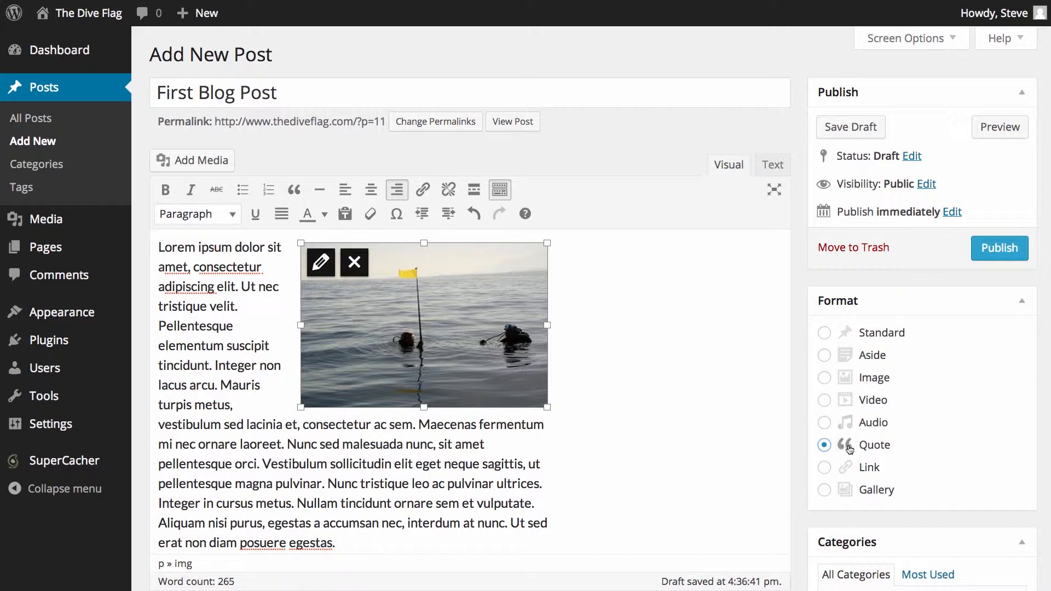
pyautogui.click(847, 469)
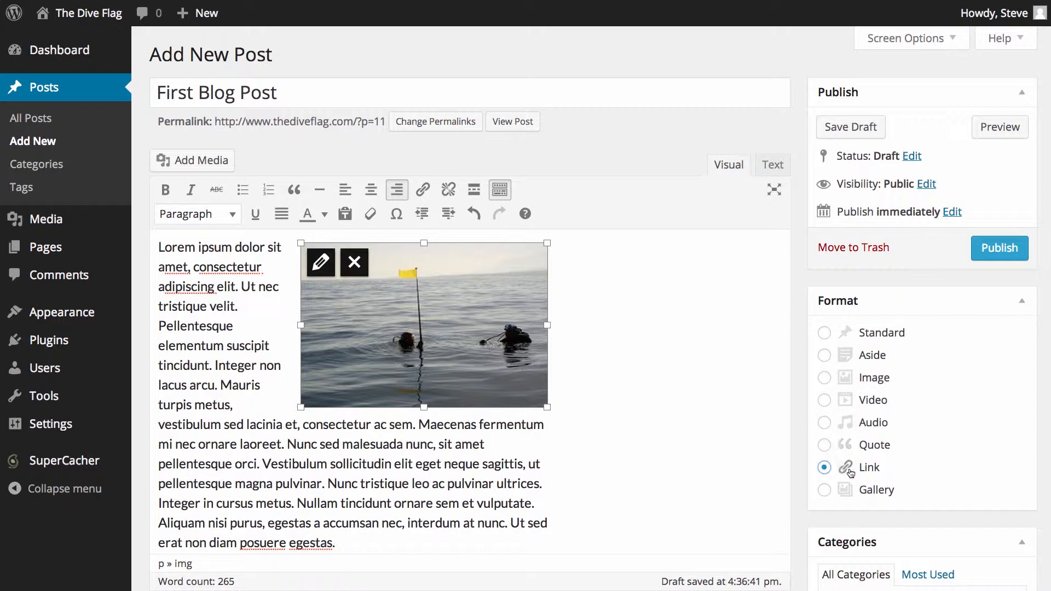
pyautogui.click(851, 490)
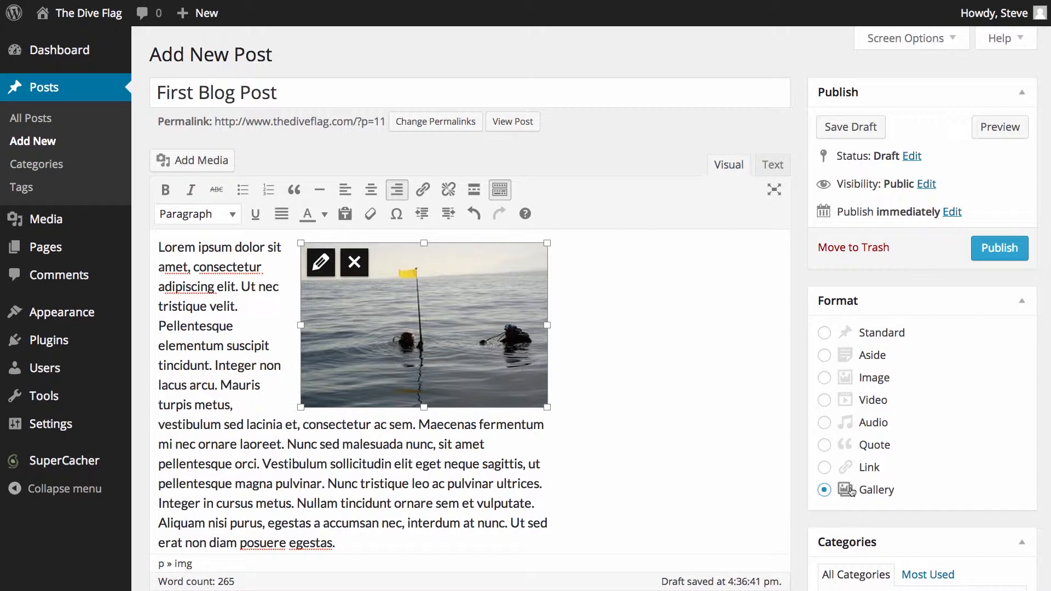
pyautogui.click(828, 334)
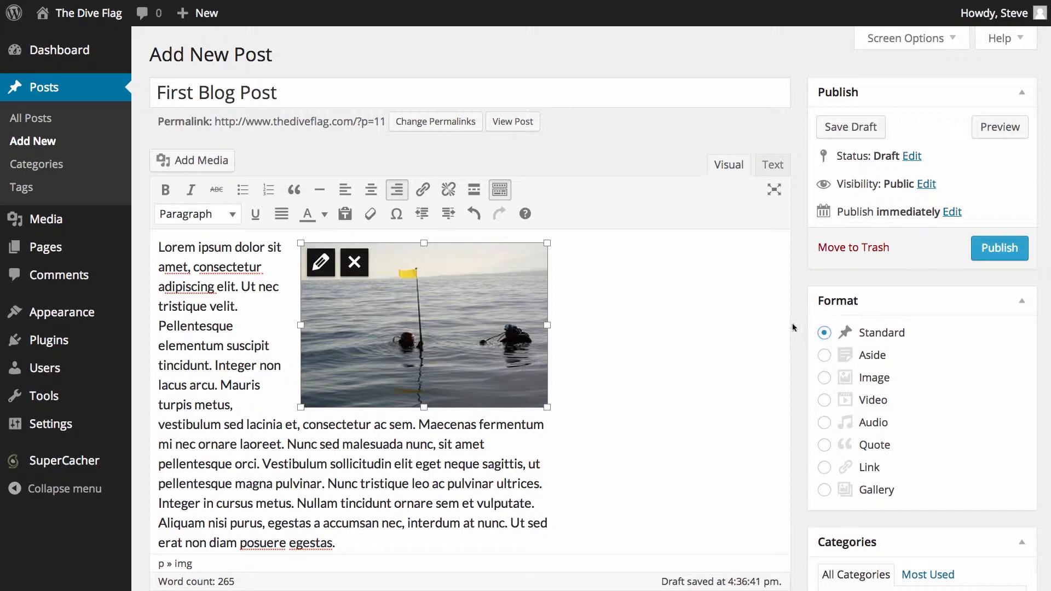
# Create a category called "New Blog Posts" for the post, without a parent category.
pyautogui.scroll(-8, 793, 327)
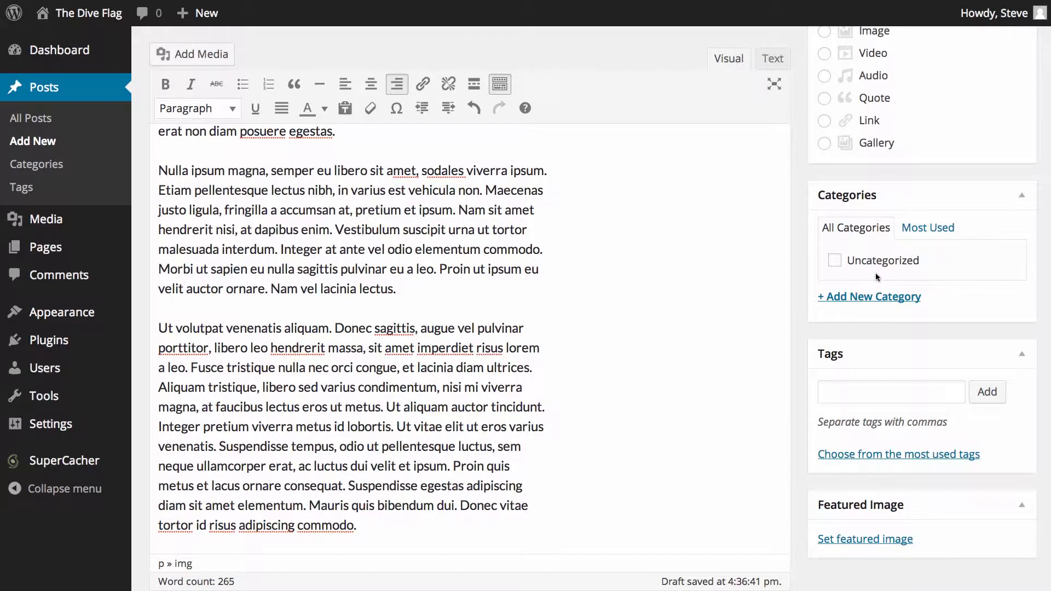
pyautogui.click(858, 300)
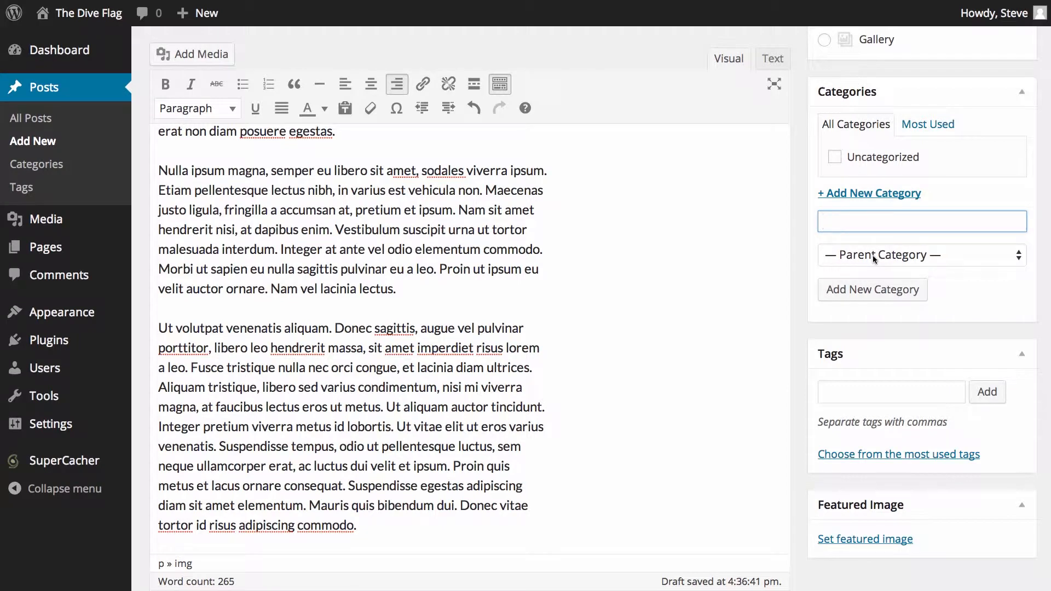
pyautogui.write('New Blog Posts')
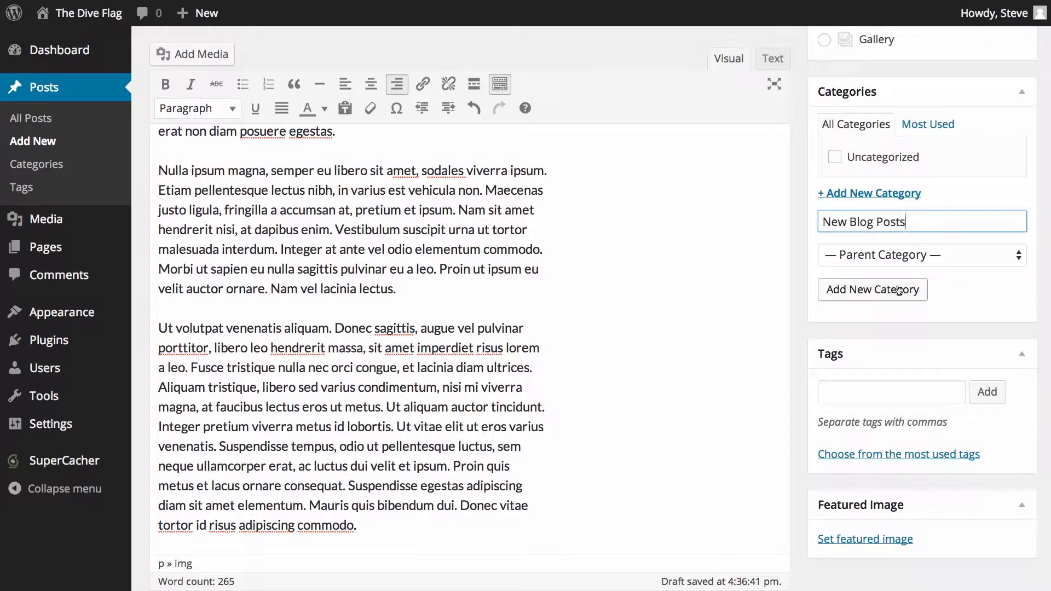
pyautogui.click(896, 257)
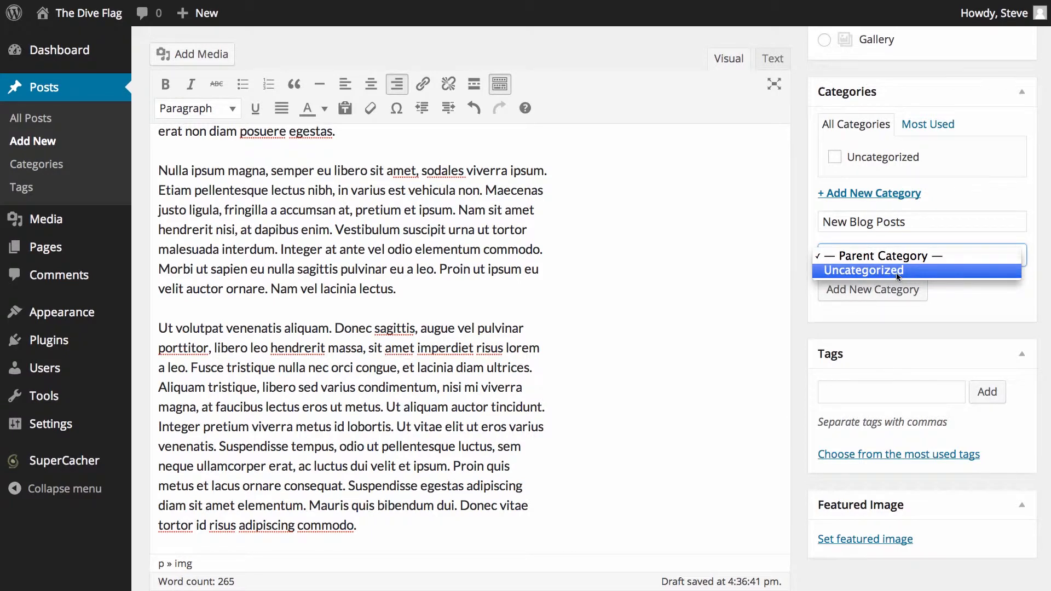
pyautogui.click(970, 305)
pyautogui.click(901, 291)
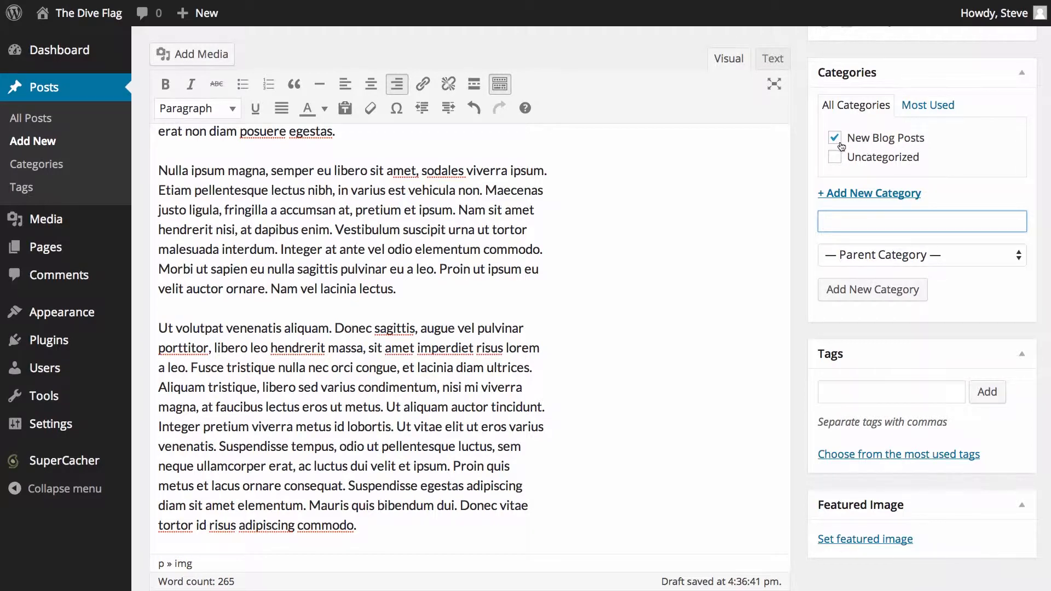
# Add the tags "New Blog Post" and "First Blog Post" to the post, and display the most used tags.
pyautogui.scroll(2, 895, 272)
pyautogui.scroll(-4, 896, 272)
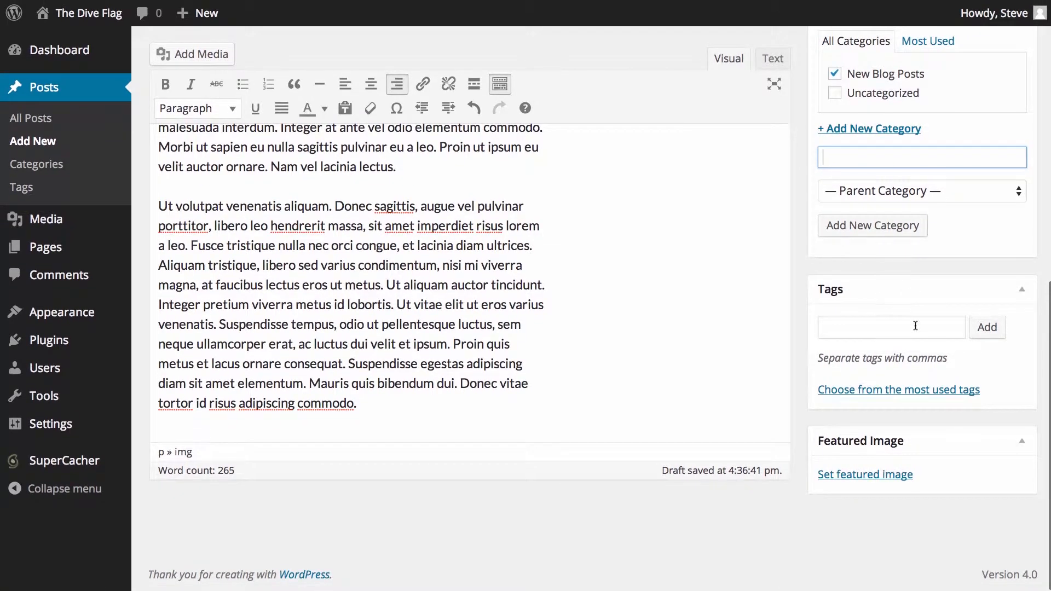
pyautogui.click(887, 328)
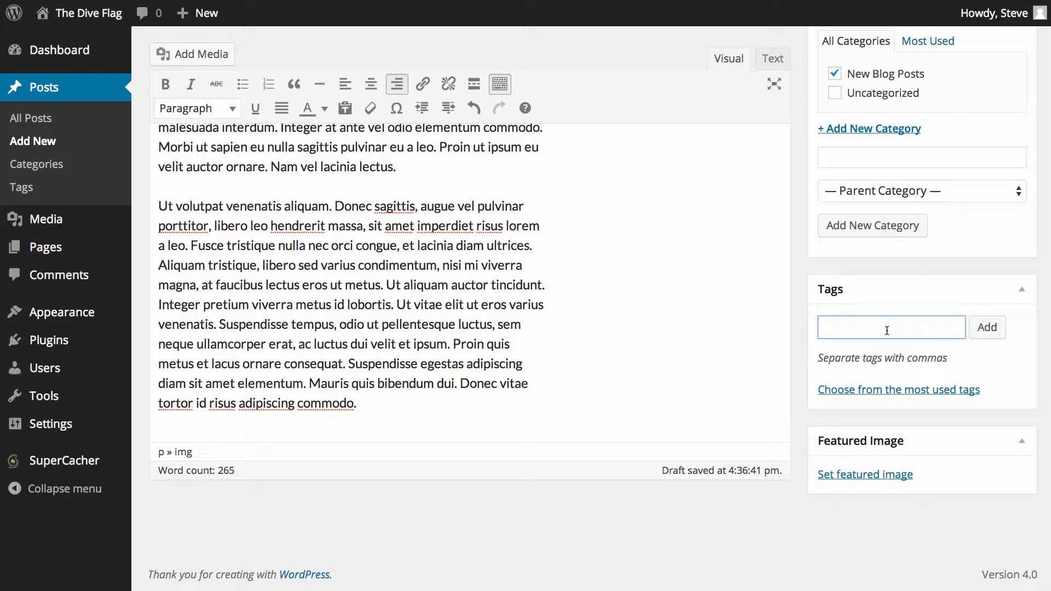
pyautogui.write('New Blog Post, Firs')
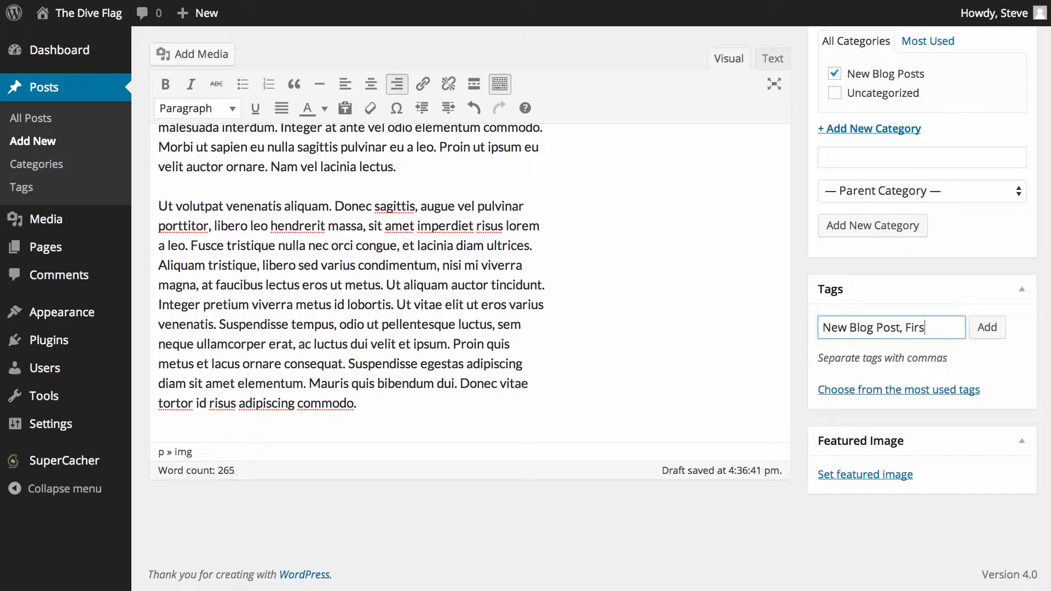
pyautogui.write('t Blog Post')
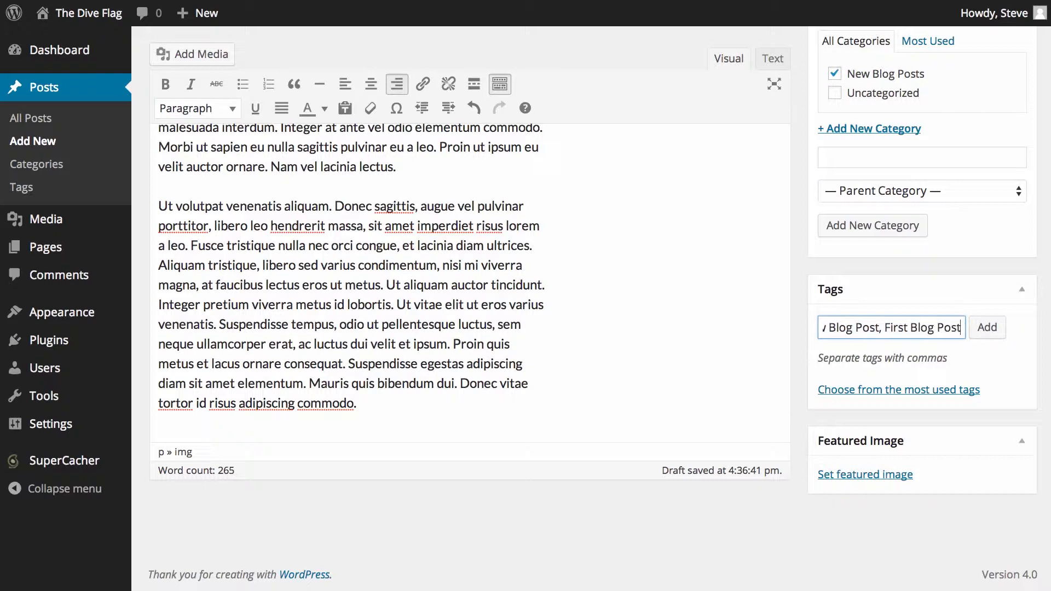
pyautogui.click(993, 335)
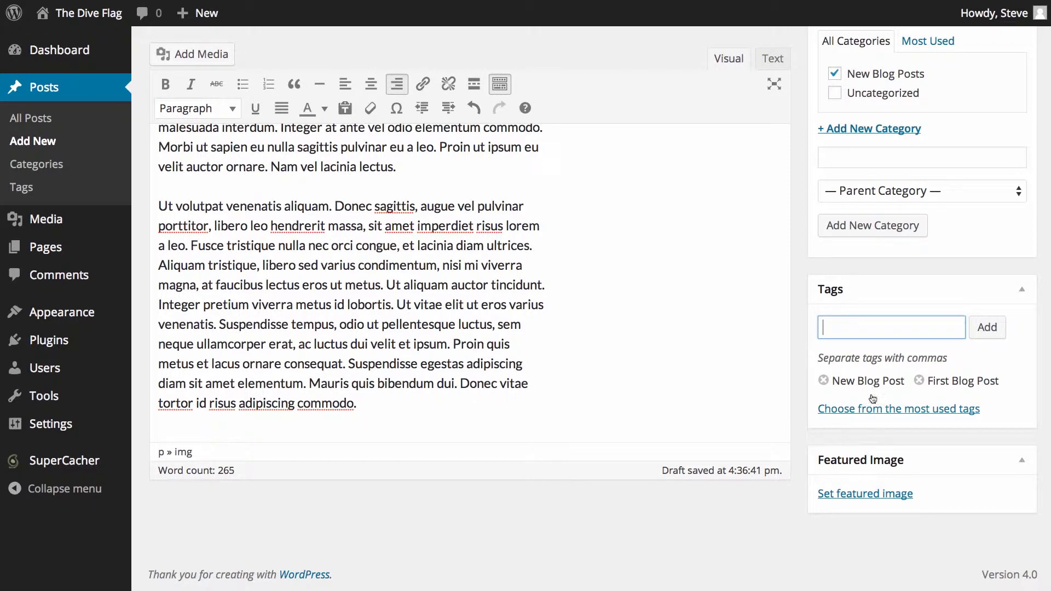
pyautogui.click(872, 414)
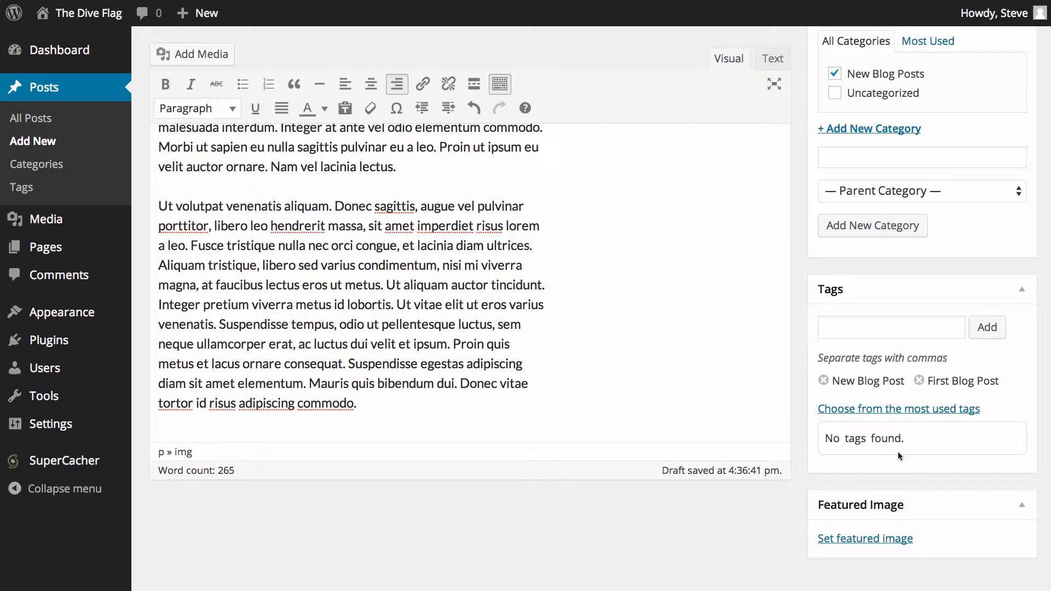
# Set flag-pictures-368.jpg from the media library as the post's featured image.
pyautogui.scroll(-1, 930, 520)
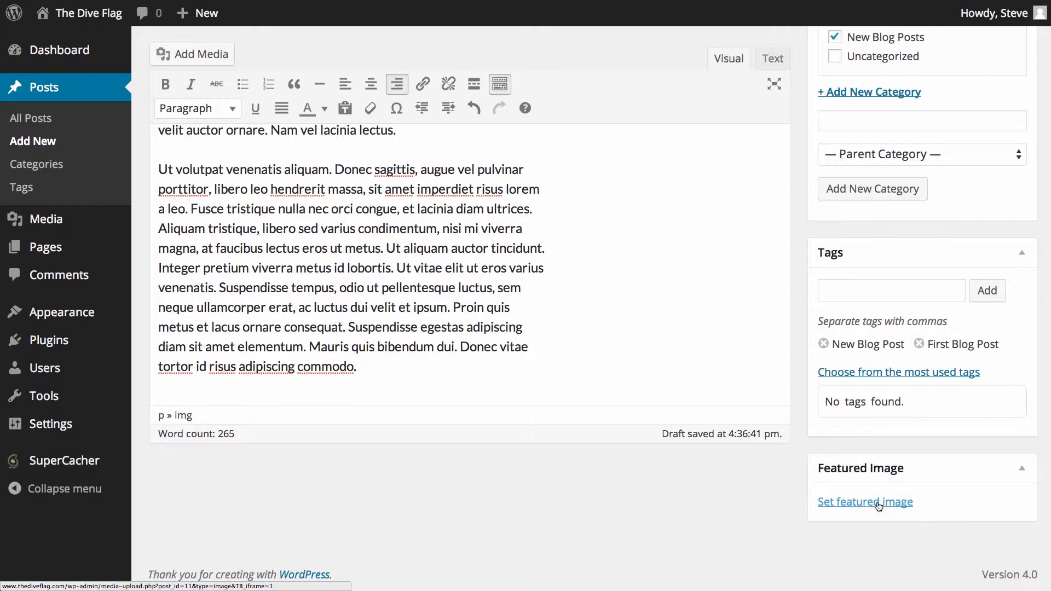
pyautogui.click(878, 503)
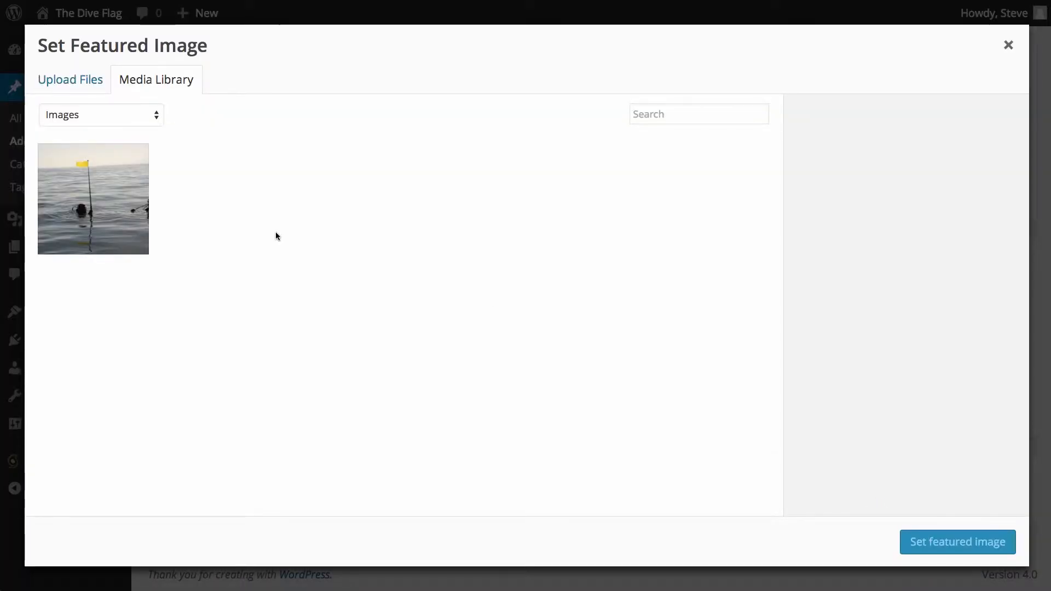
pyautogui.click(74, 175)
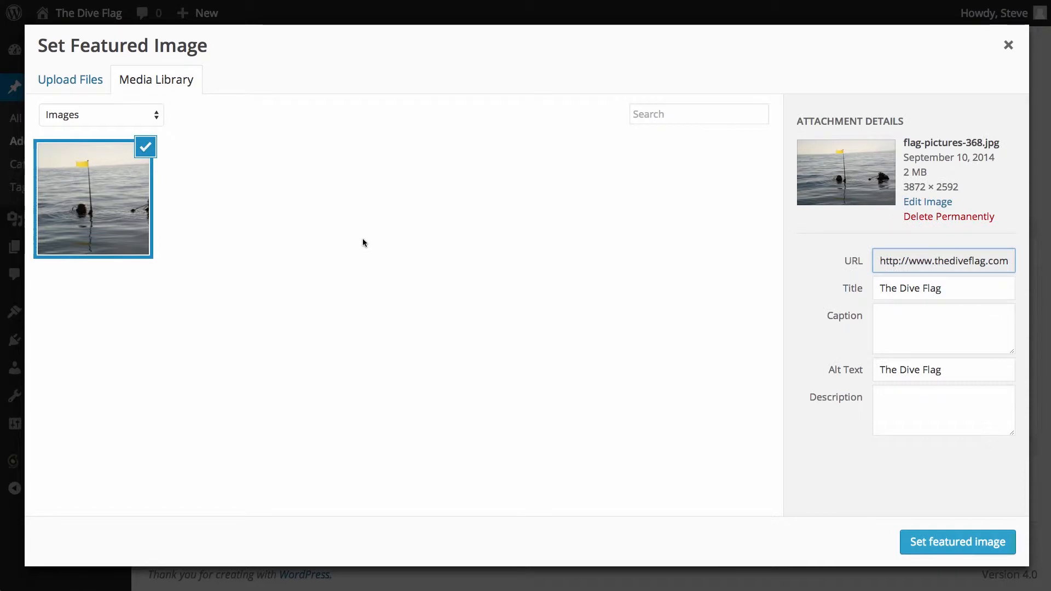
pyautogui.click(957, 541)
pyautogui.scroll(-3, 620, 439)
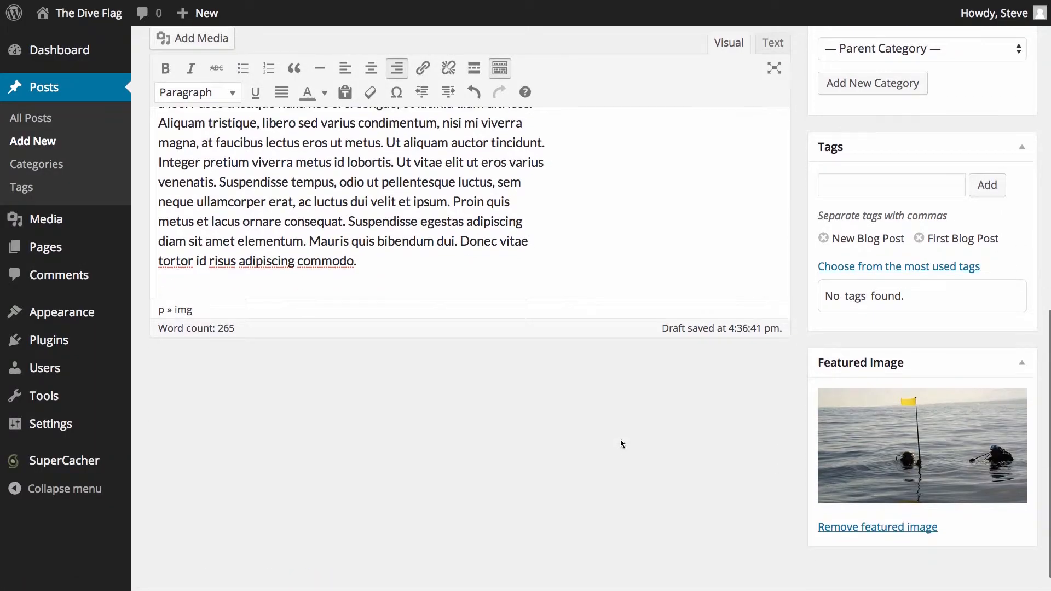
# Remove the image embedded in the first paragraph of the post's body.
pyautogui.scroll(10, 898, 448)
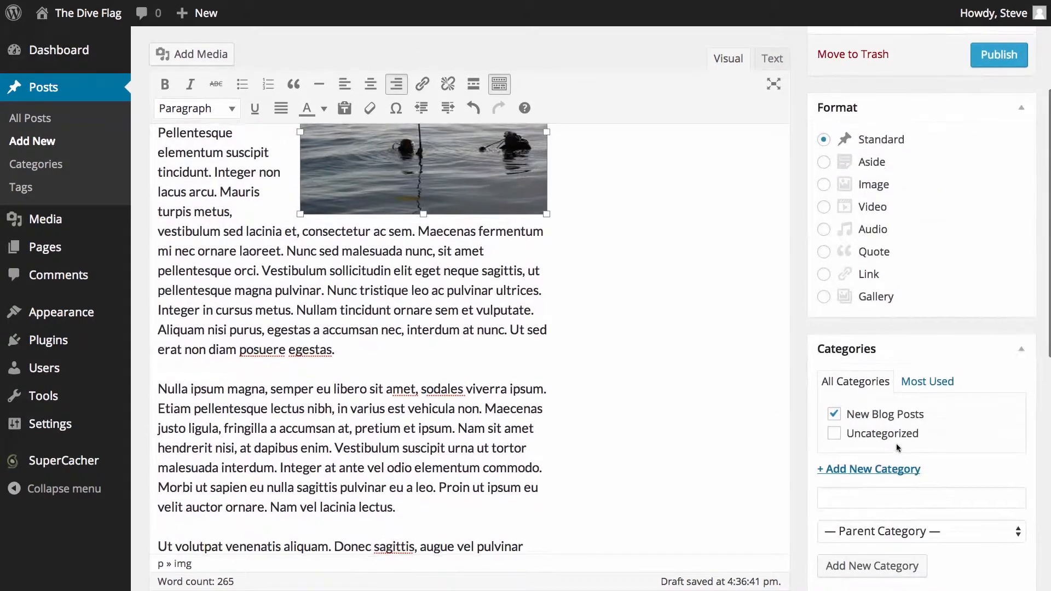
pyautogui.scroll(2, 898, 448)
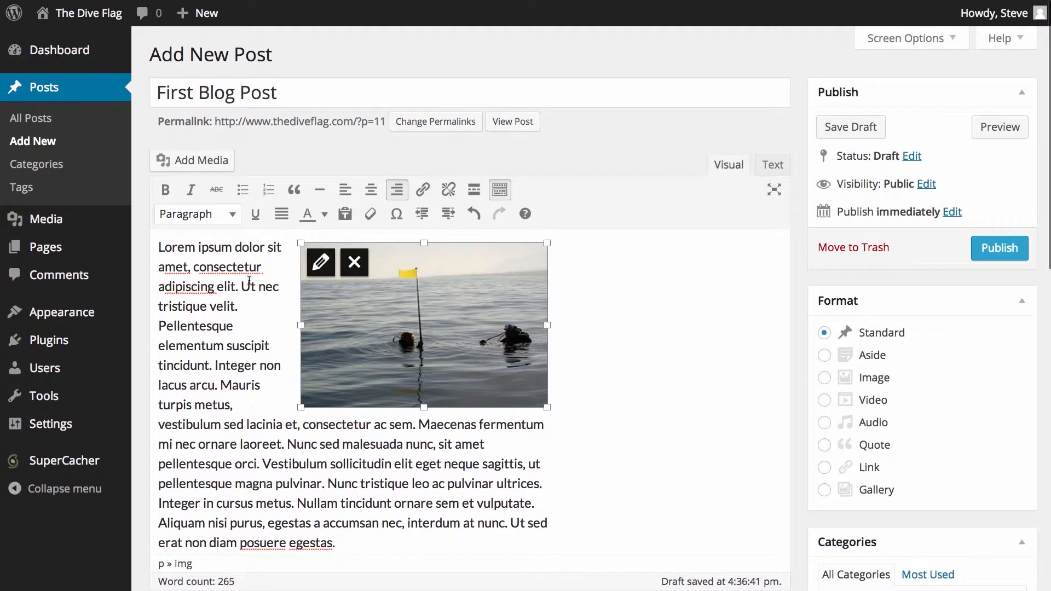
pyautogui.click(355, 264)
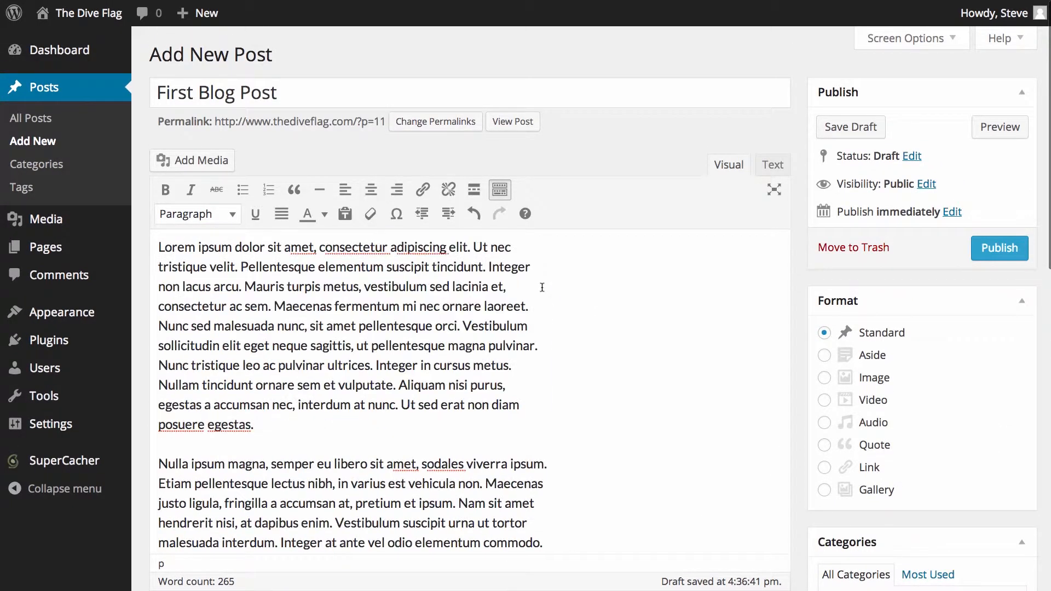
# Preview the post and look over its featured image, category, title and paragraphs on the site.
pyautogui.click(992, 130)
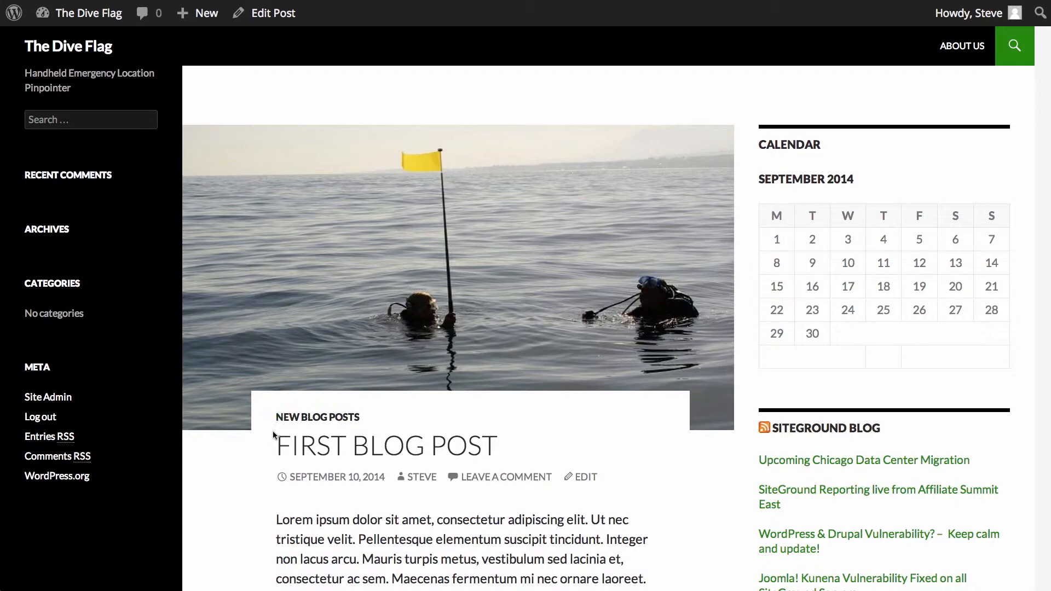
pyautogui.scroll(-4, 628, 421)
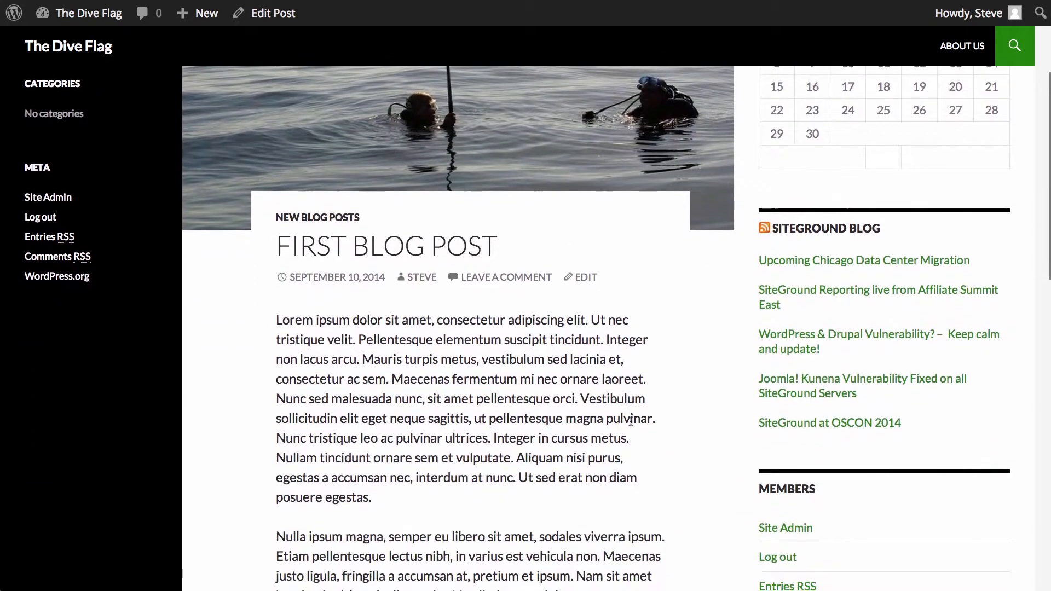
pyautogui.scroll(-6, 631, 421)
pyautogui.scroll(9, 630, 420)
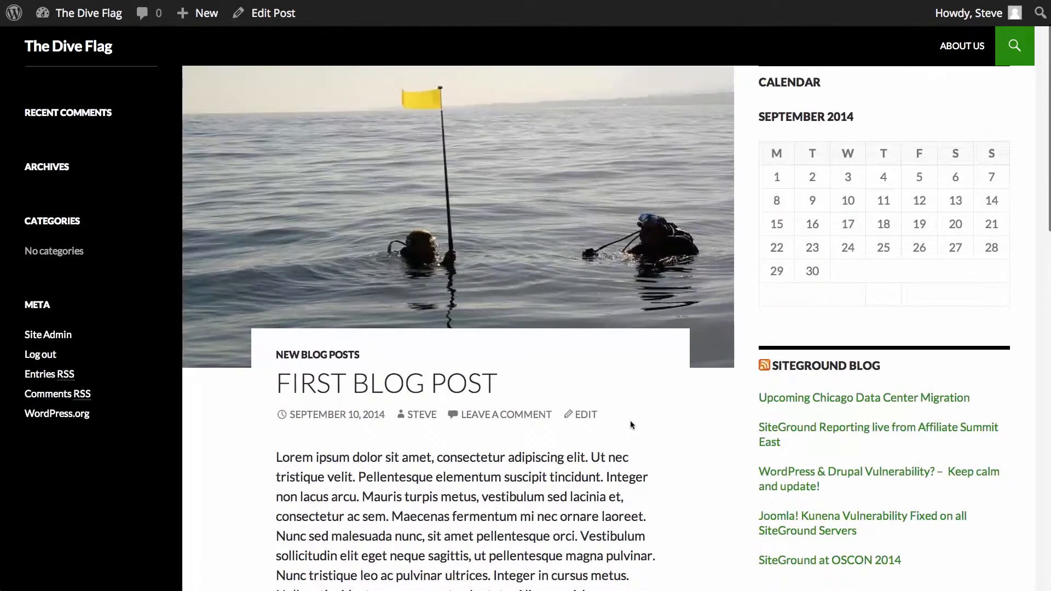
pyautogui.scroll(2, 630, 424)
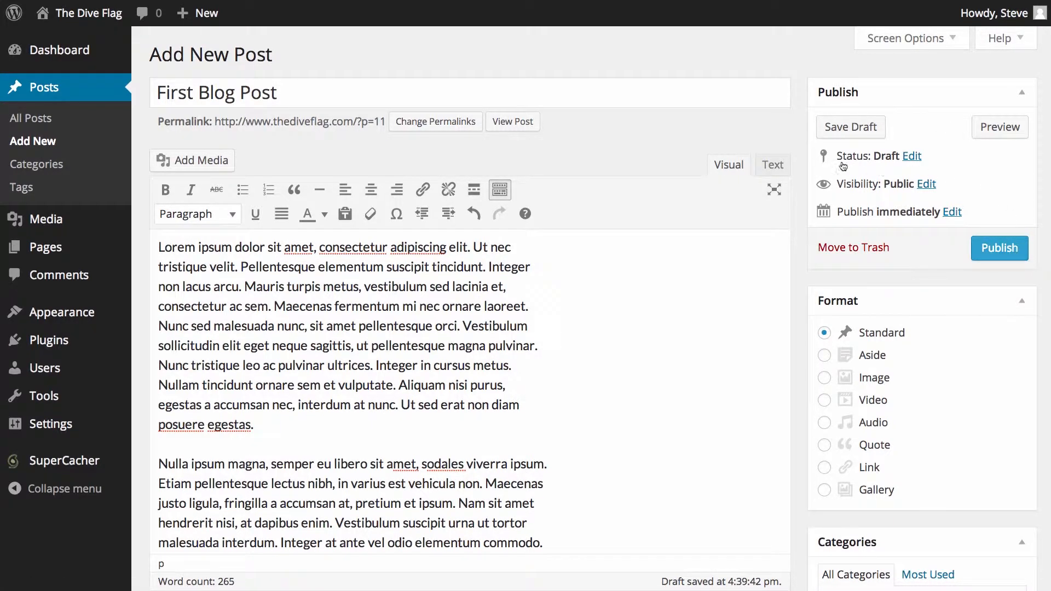
# Look at the status choices for the post and confirm Draft.
pyautogui.click(912, 156)
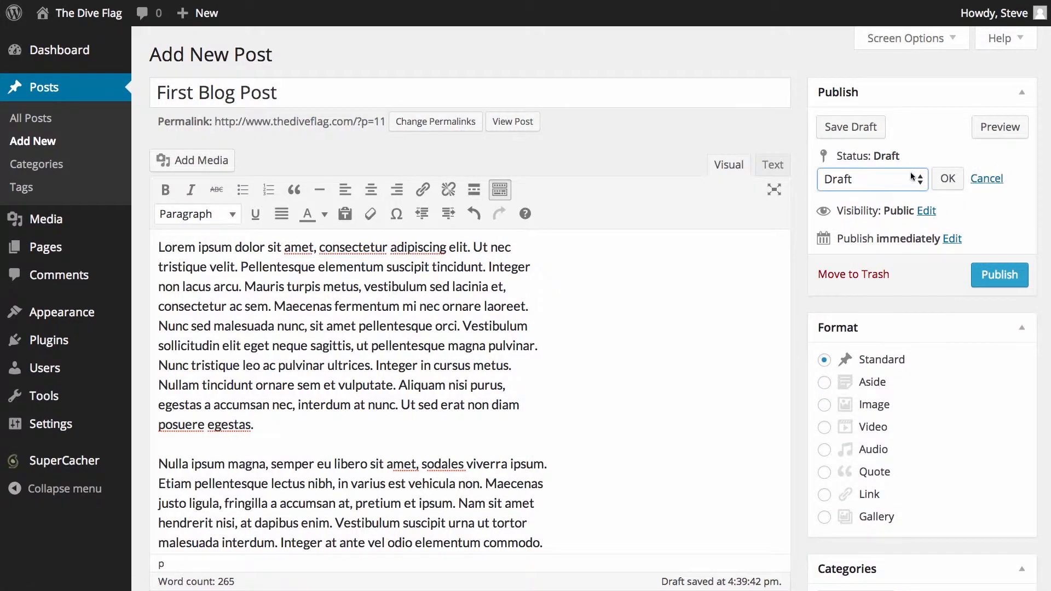
pyautogui.click(912, 180)
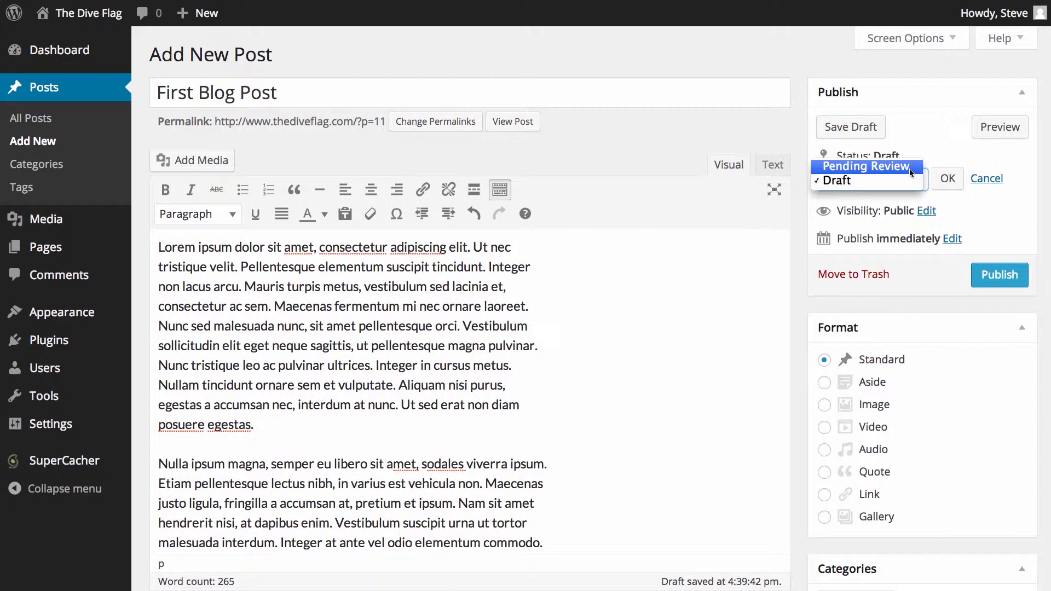
pyautogui.click(1036, 176)
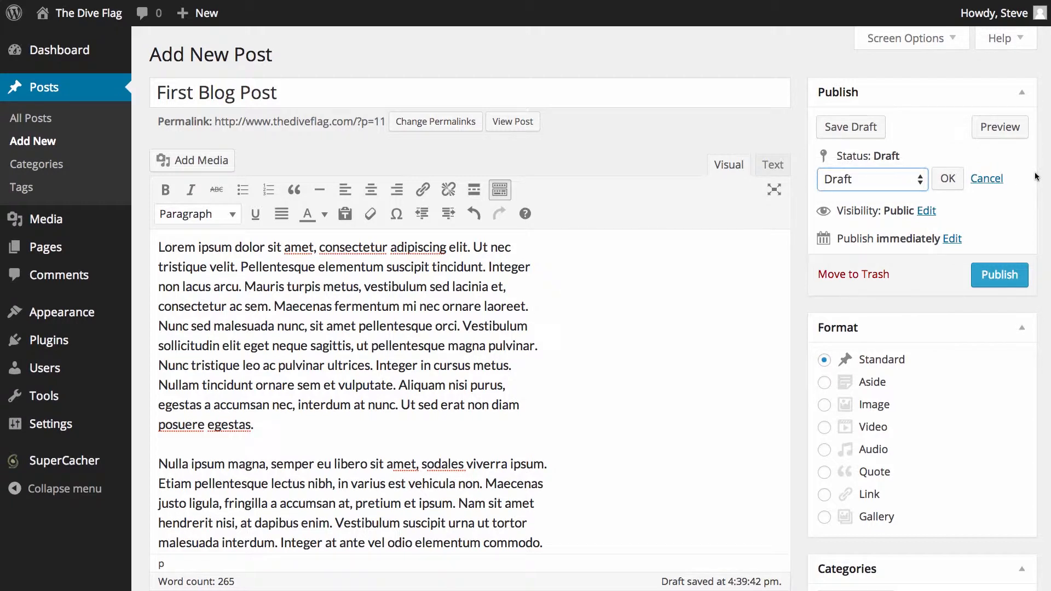
pyautogui.click(947, 179)
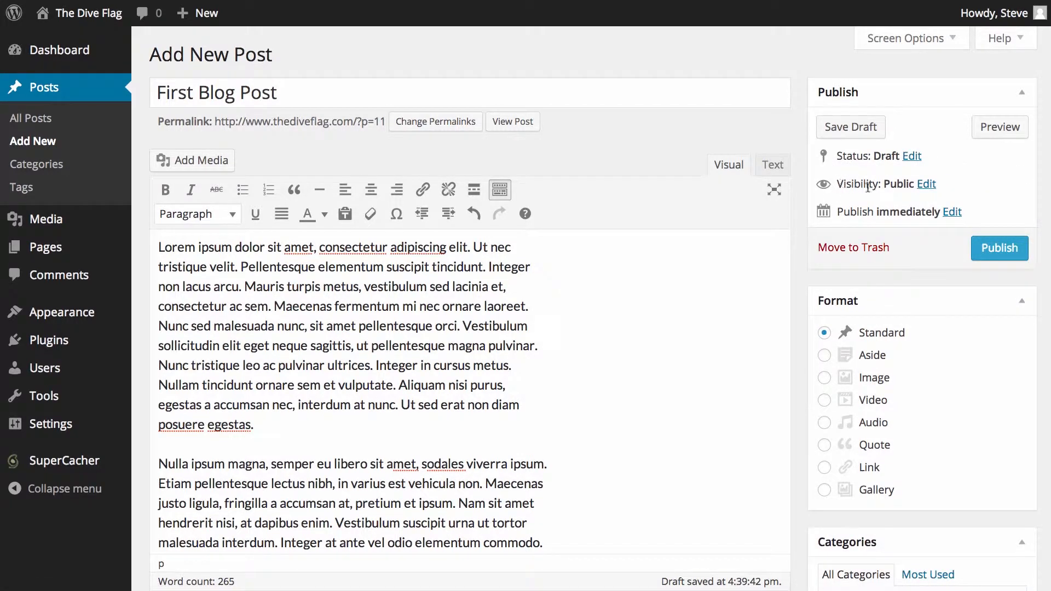
# Look at the visibility choices for the post and confirm Public.
pyautogui.click(925, 185)
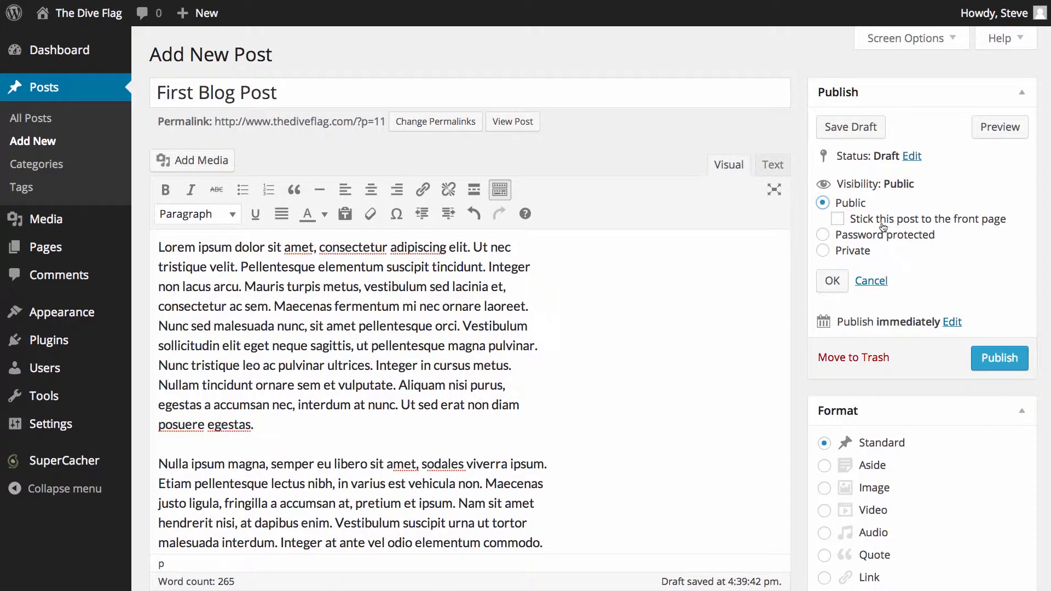
pyautogui.click(830, 283)
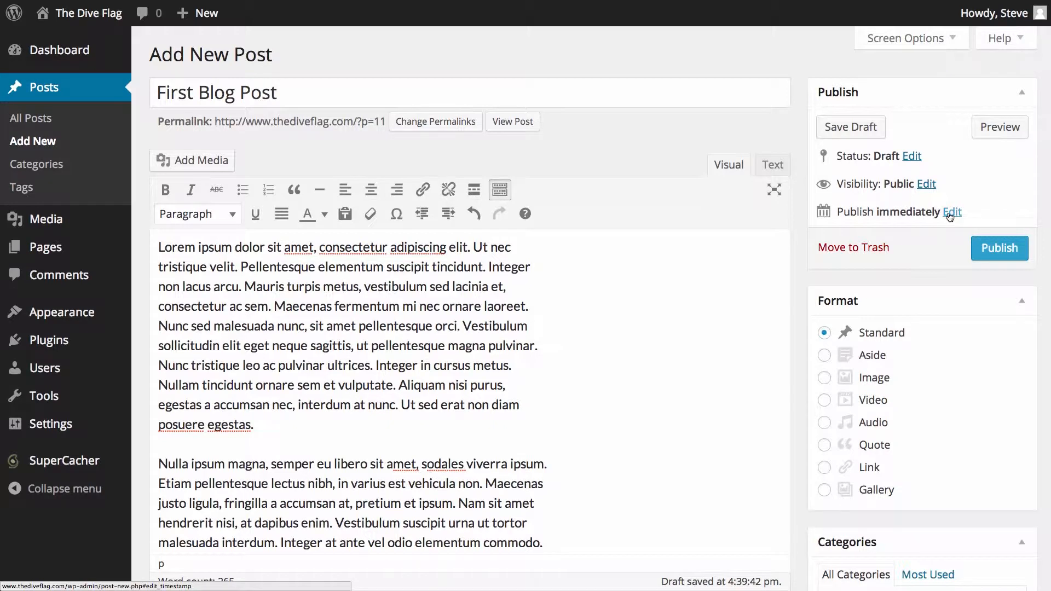
# Set the post's publish date to 11 September 2014 at 09:33 and schedule it.
pyautogui.click(951, 213)
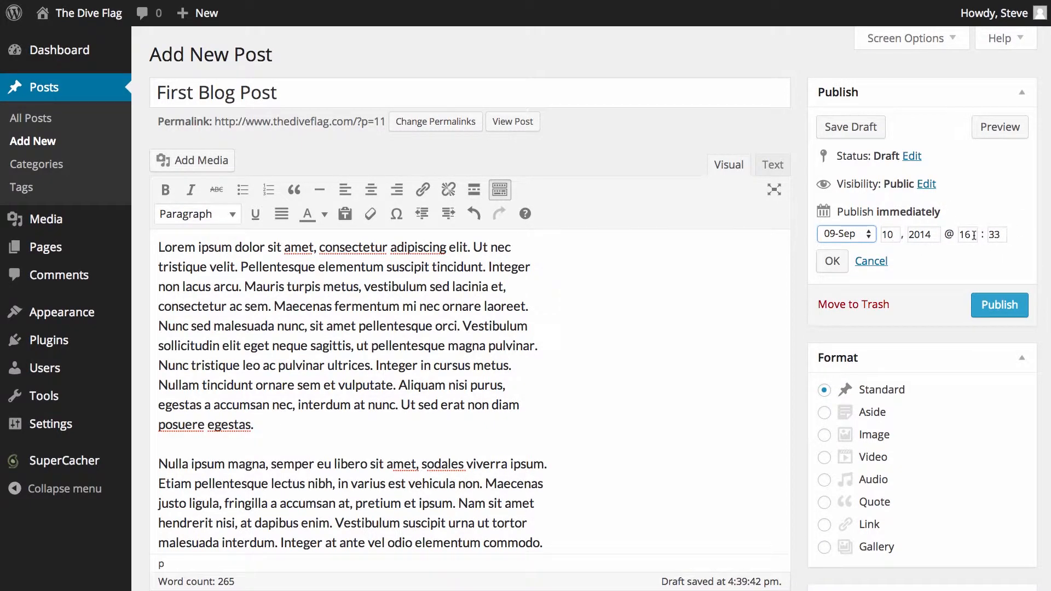
pyautogui.press('Tab')
pyautogui.write('12')
pyautogui.press('BackSpace')
pyautogui.write('1')
pyautogui.doubleClick(971, 235)
pyautogui.write('09')
pyautogui.click(833, 261)
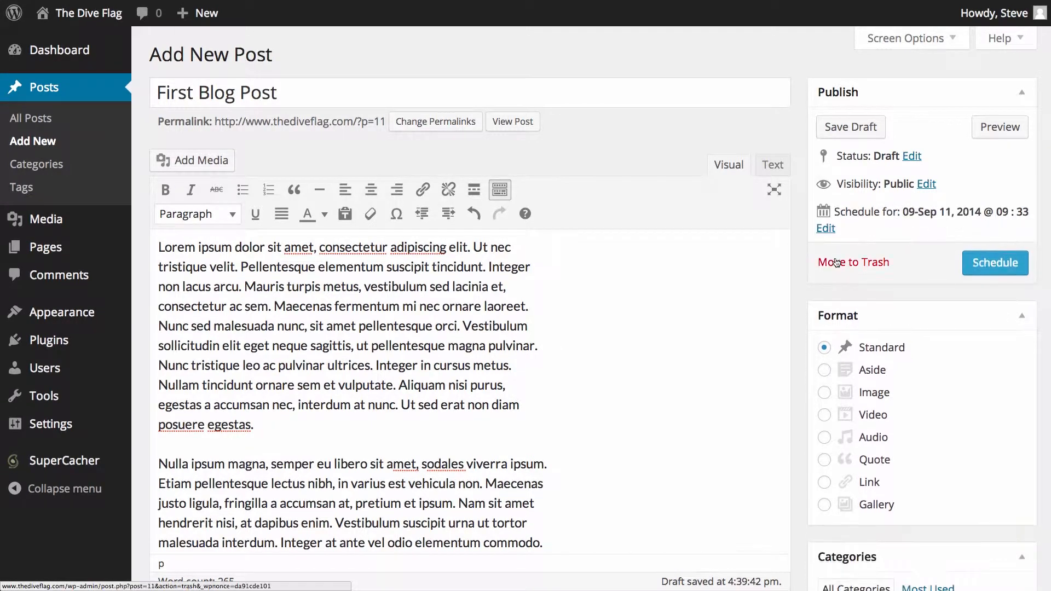
pyautogui.scroll(-1, 916, 281)
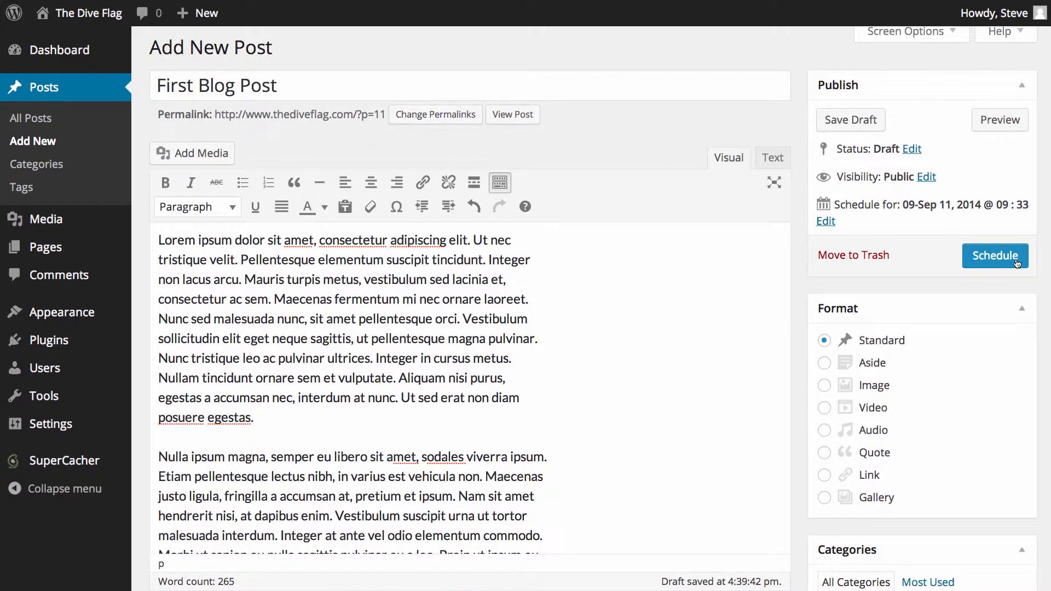
pyautogui.click(997, 261)
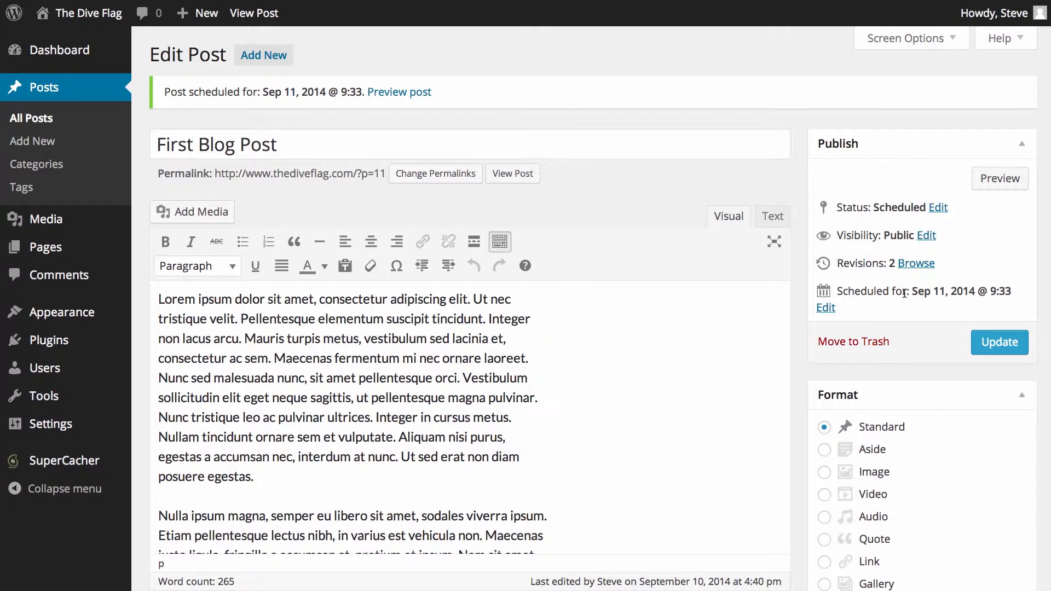
# Set the post's publish date to 10 September 2014 at 16:33 and publish it.
pyautogui.click(825, 307)
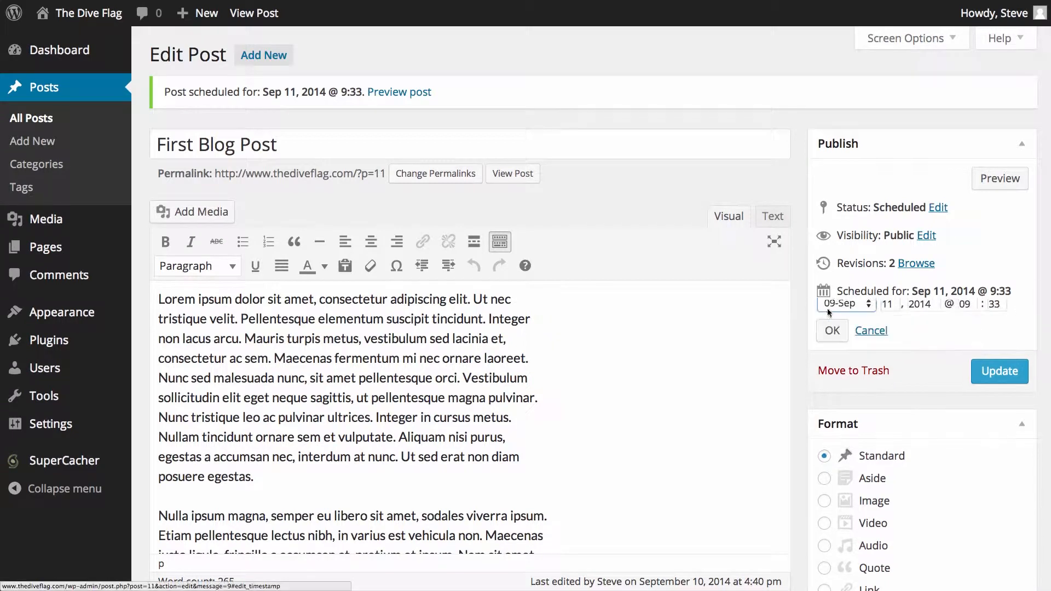
pyautogui.doubleClick(891, 314)
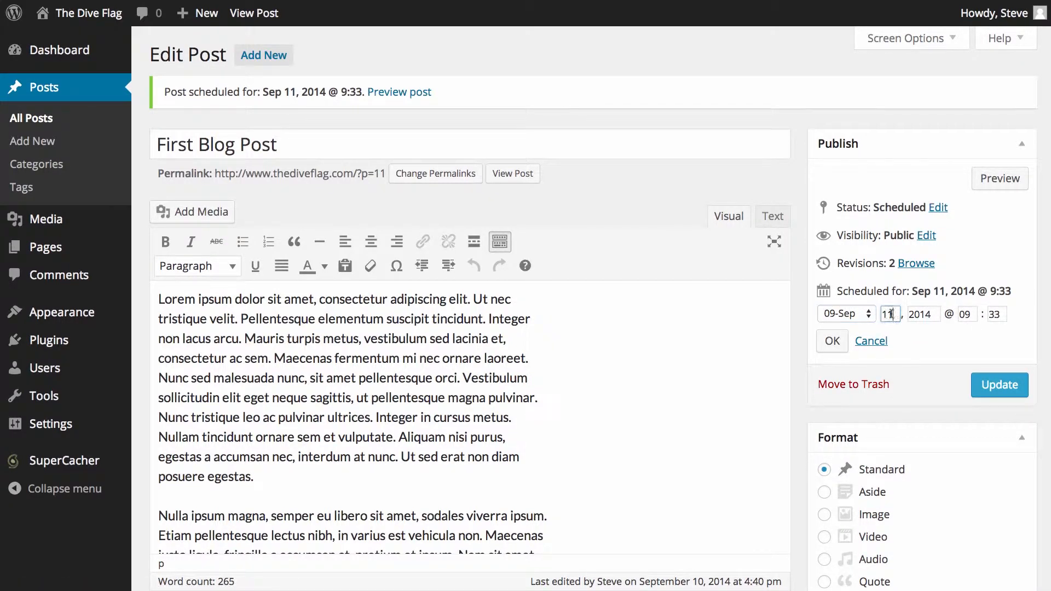
pyautogui.write('10')
pyautogui.doubleClick(966, 314)
pyautogui.write('16')
pyautogui.click(832, 341)
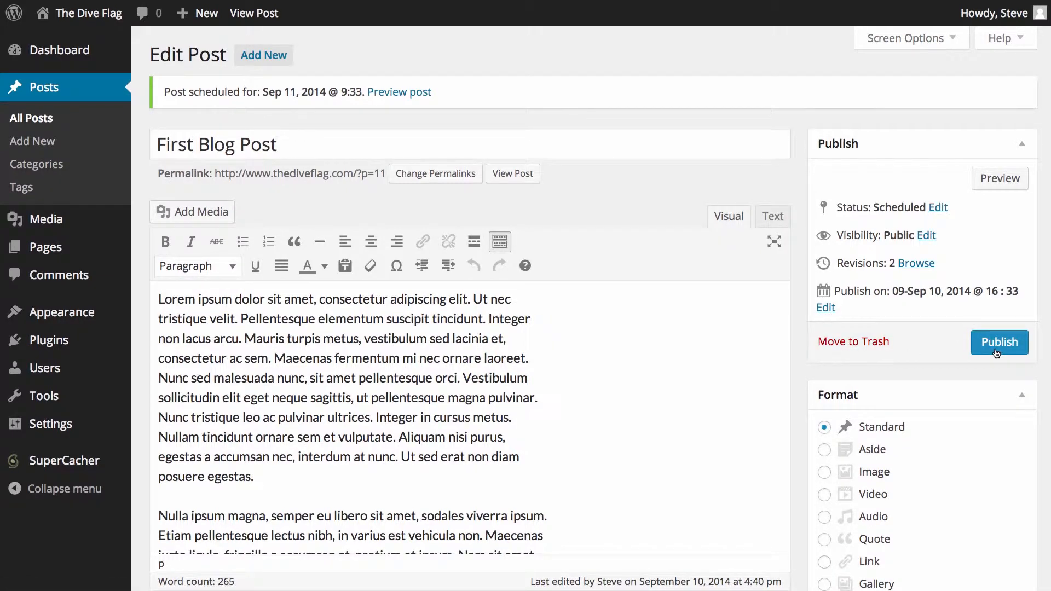
pyautogui.click(995, 352)
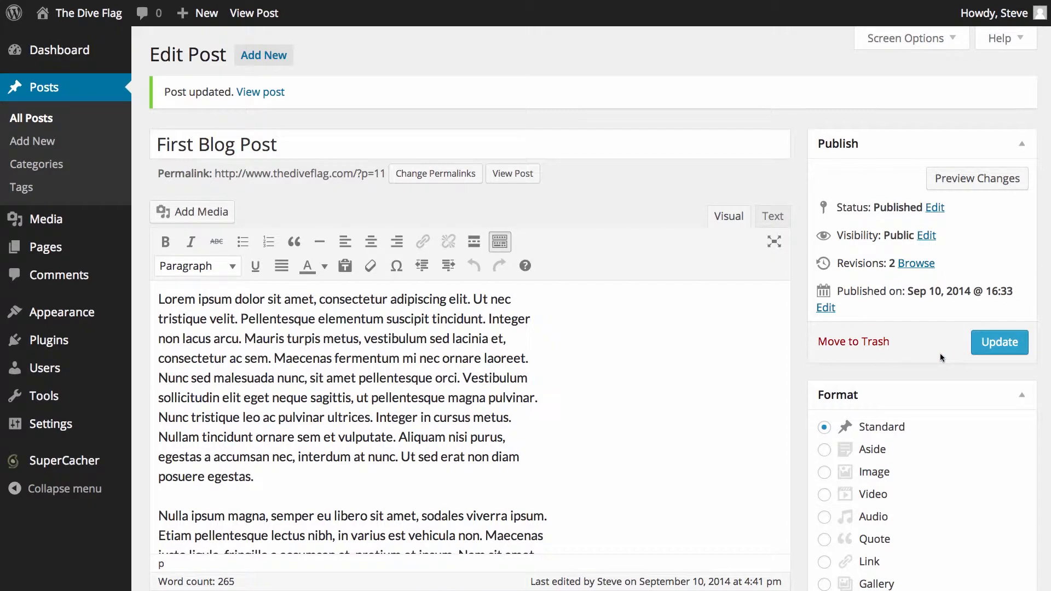
# Set the published post's publish day to 11 September 2014 and confirm the date.
pyautogui.click(825, 308)
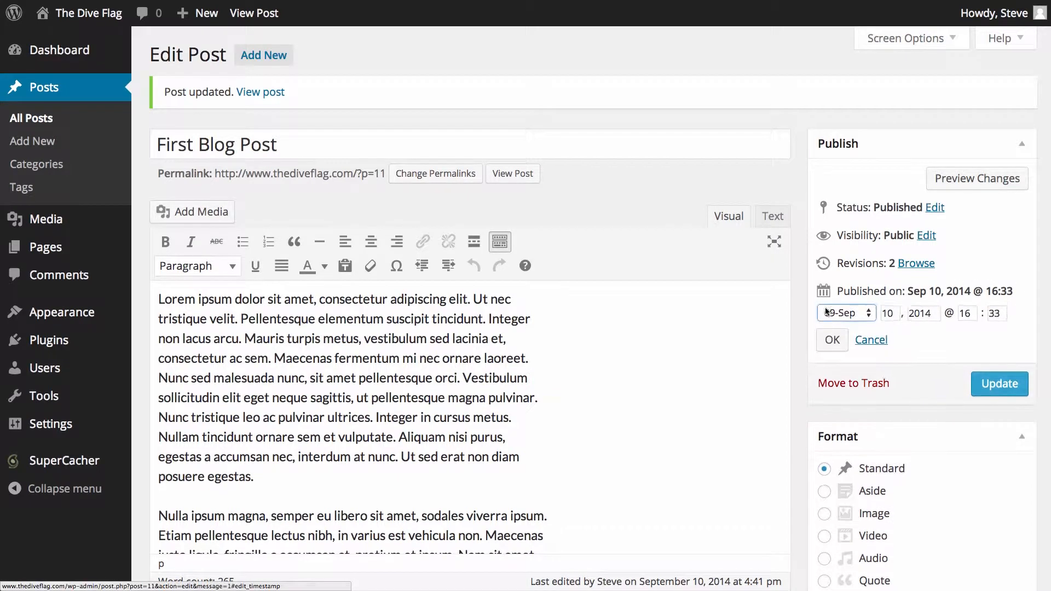
pyautogui.doubleClick(890, 314)
pyautogui.write('11')
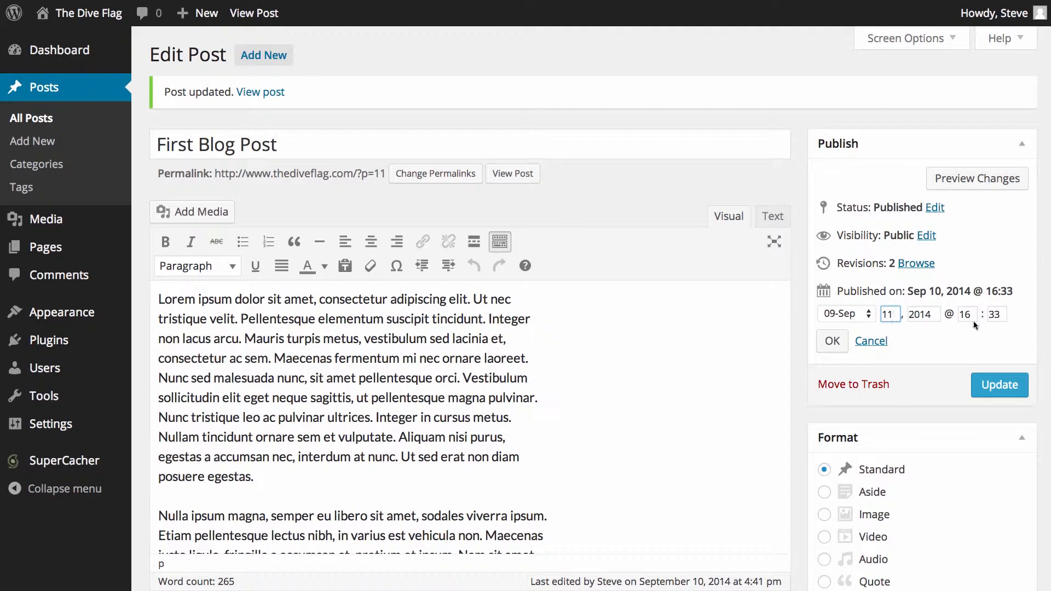
pyautogui.click(832, 341)
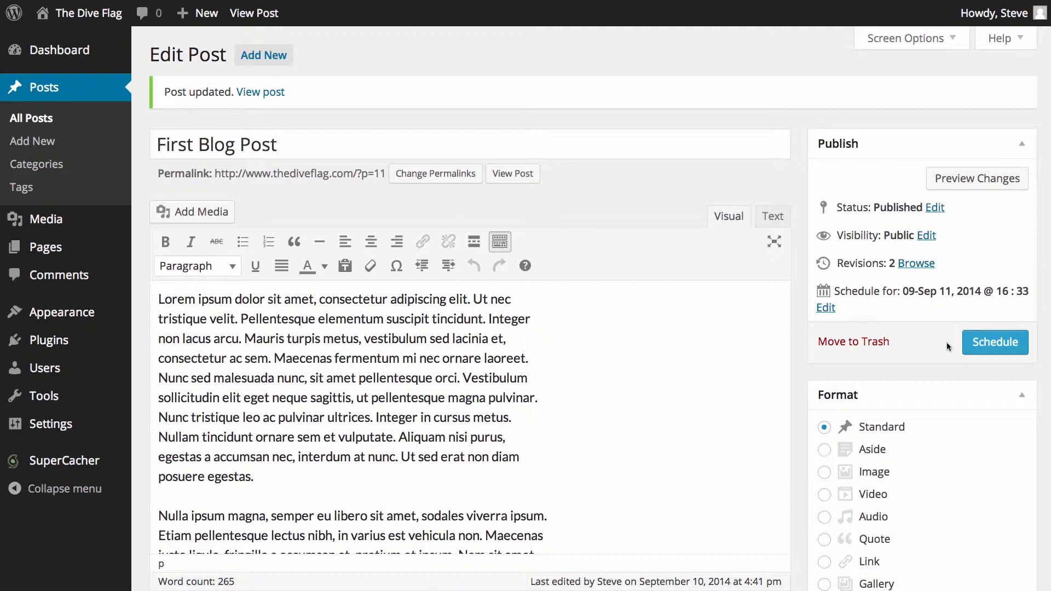
# Return the post's publish day to 10 September 2014 and update the post.
pyautogui.click(825, 307)
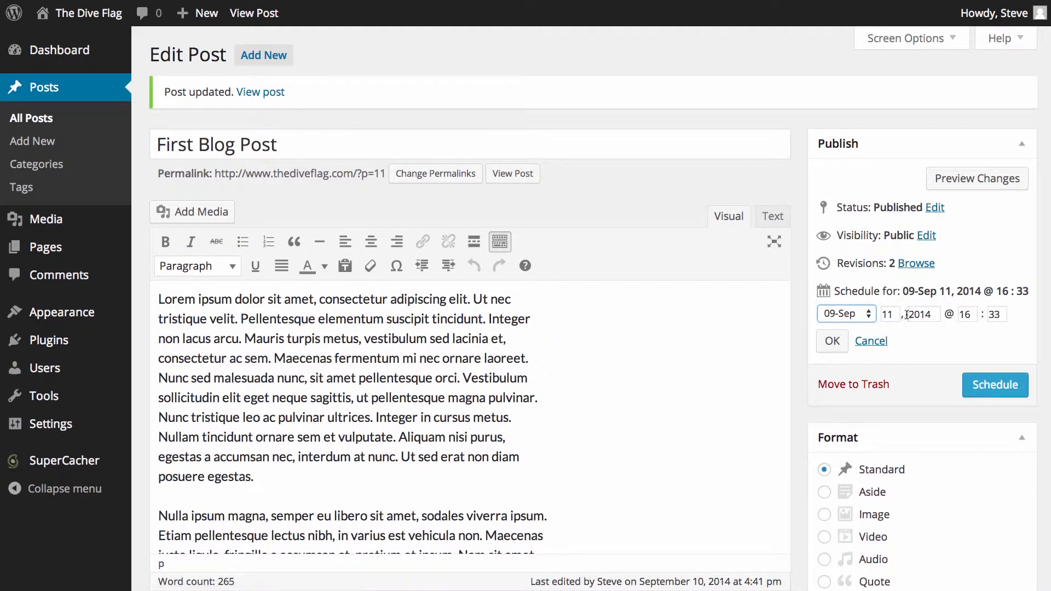
pyautogui.click(889, 314)
pyautogui.write('0')
pyautogui.click(832, 341)
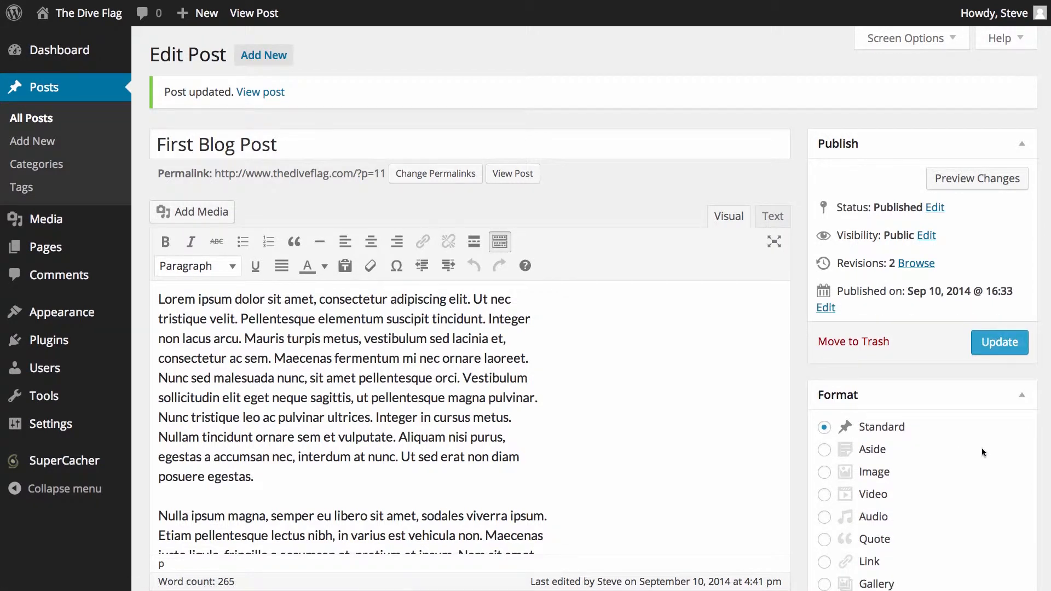
pyautogui.click(999, 342)
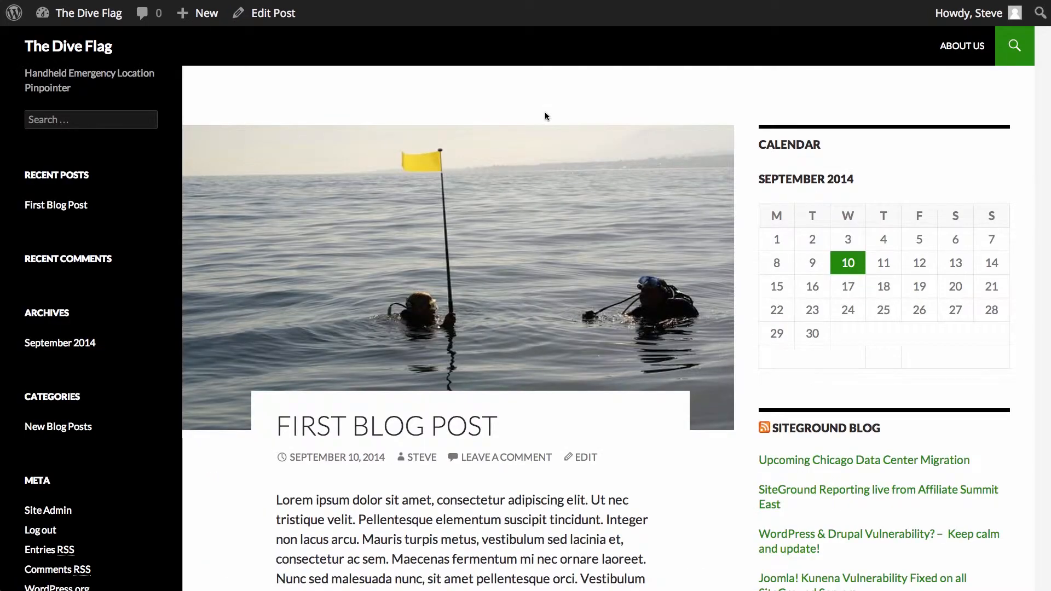
# Look over the published post on the site, including its featured image, paragraphs and tags.
pyautogui.scroll(-3, 544, 111)
pyautogui.scroll(-10, 543, 112)
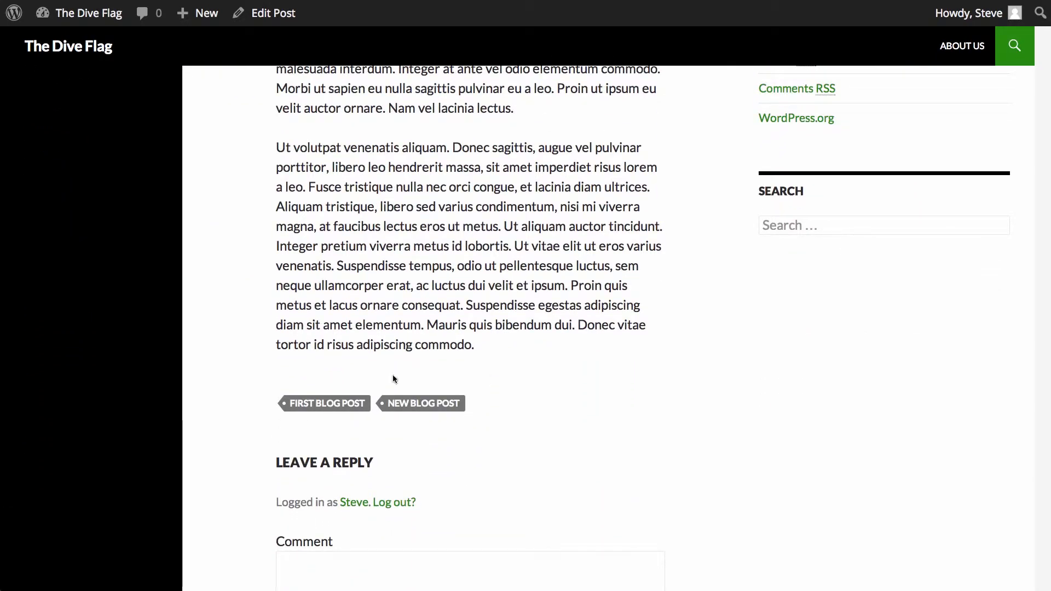
pyautogui.click(406, 408)
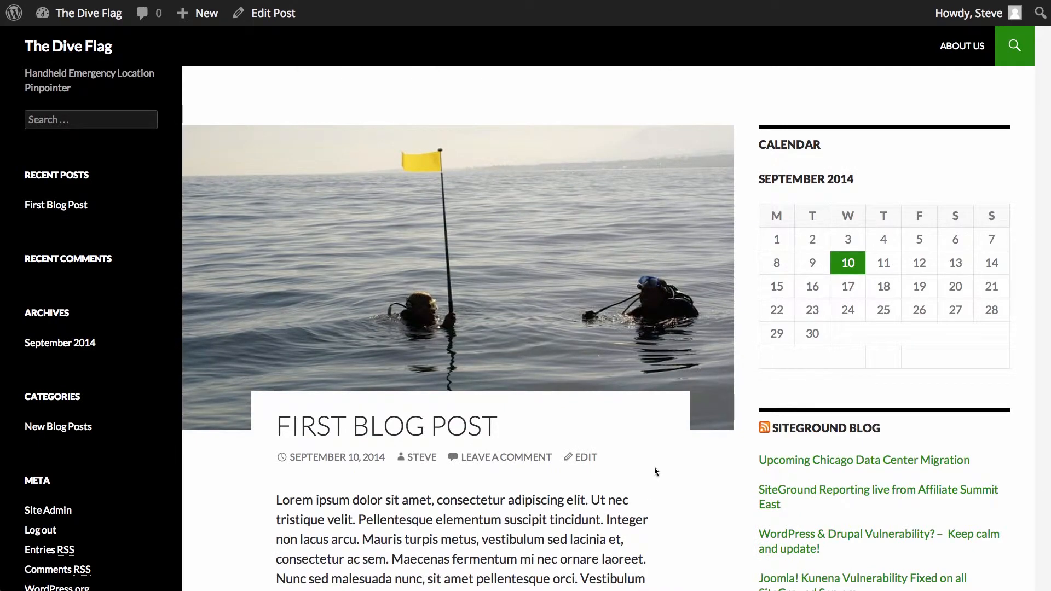
pyautogui.scroll(-6, 657, 462)
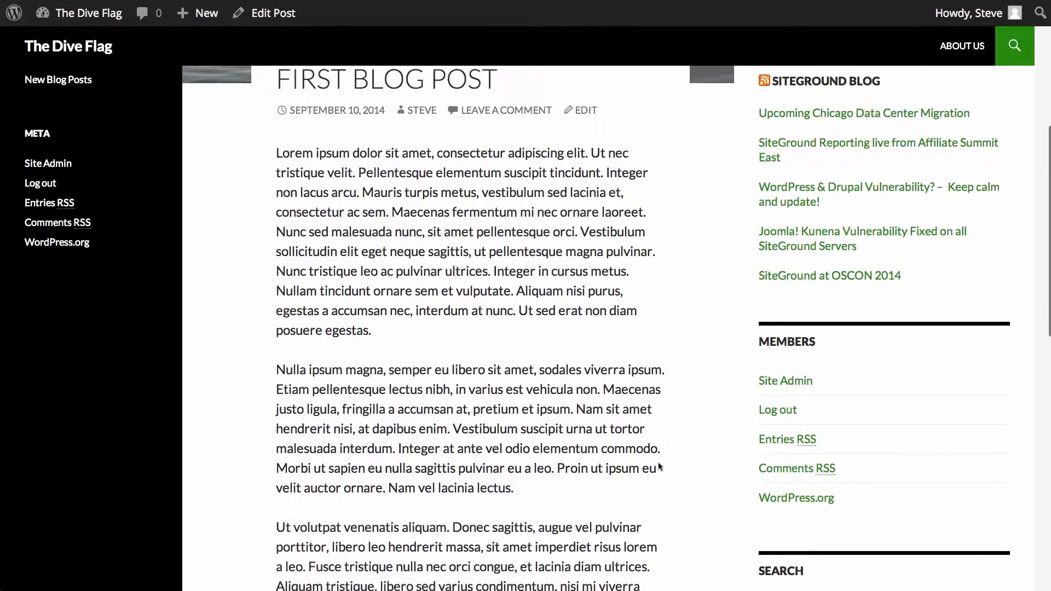
pyautogui.scroll(-3, 658, 462)
pyautogui.scroll(10, 657, 462)
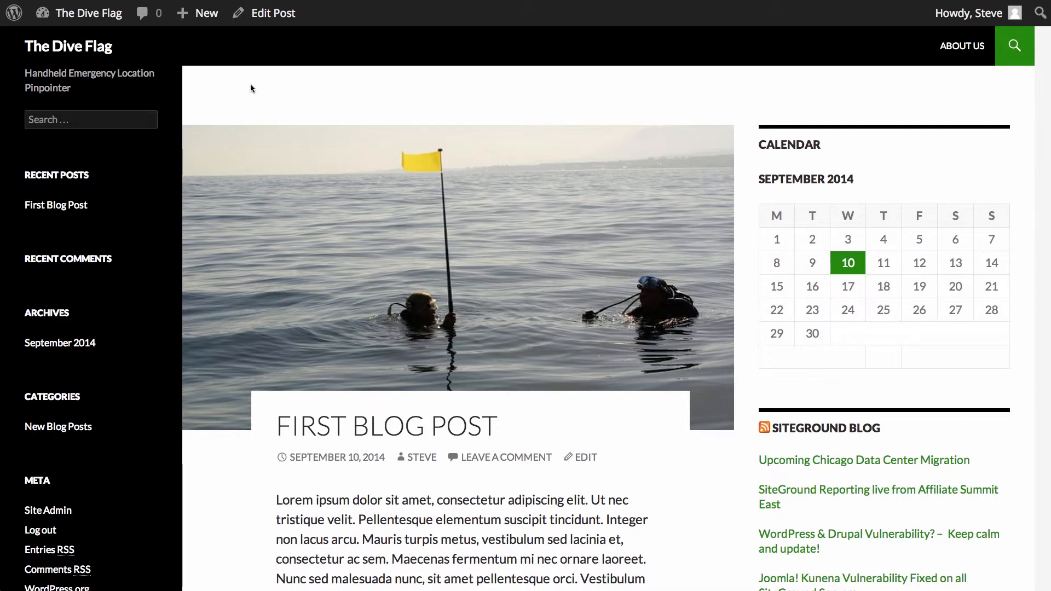
# Look at the kinds of new content that can be added while viewing the site.
pyautogui.moveTo(204, 24)
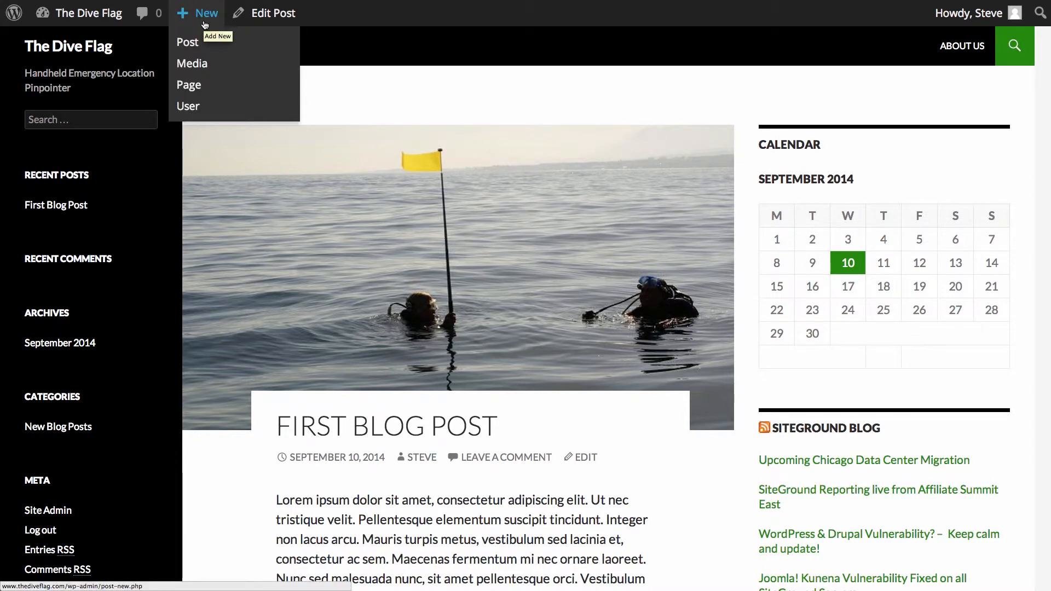